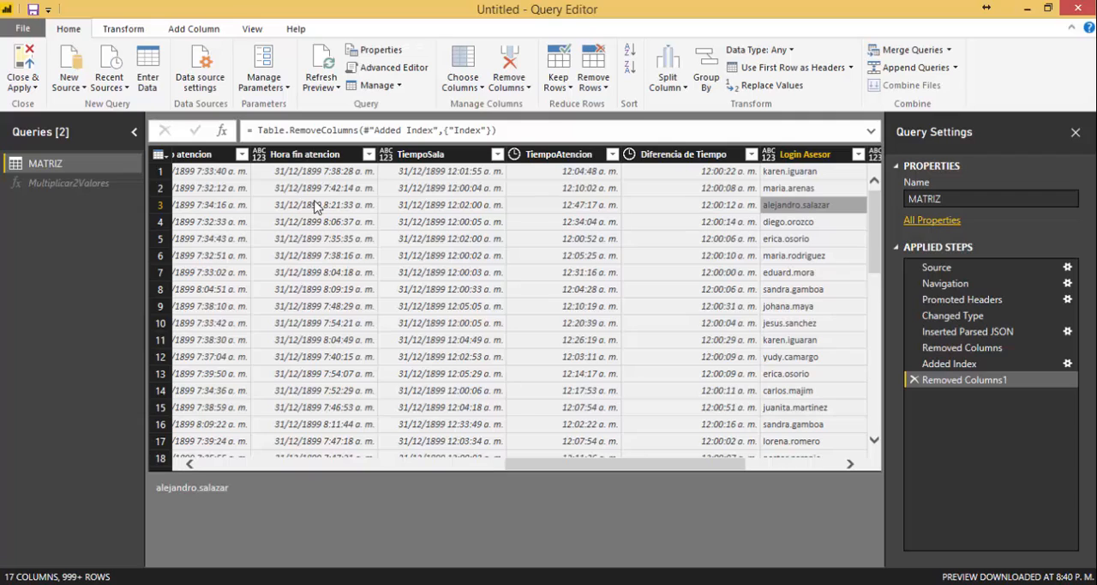
Add an index column starting at 1 to the MATRIZ query.
left_click(201, 28)
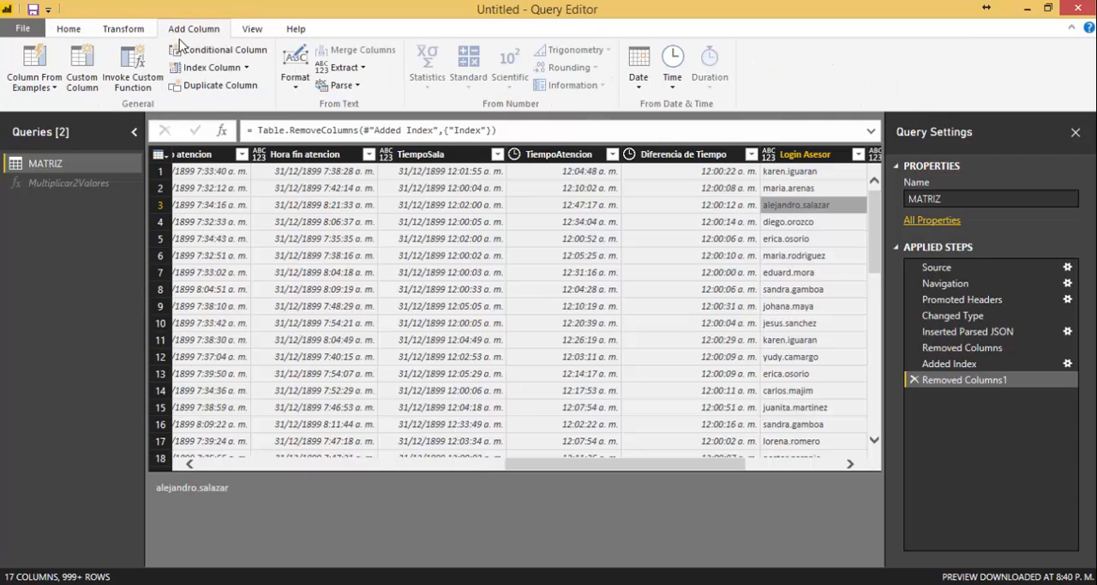
left_click(38, 84)
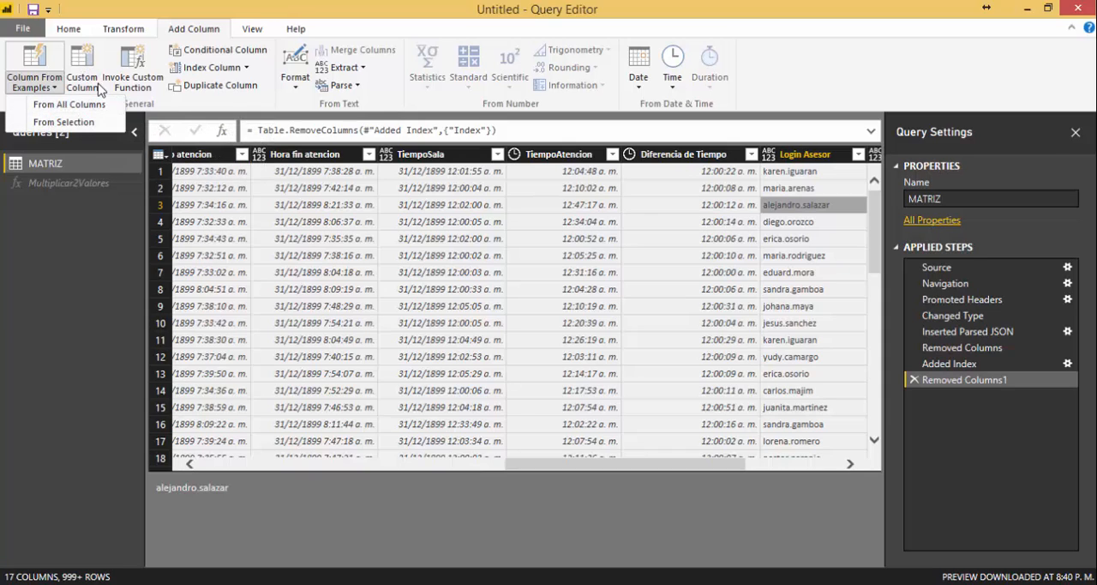
left_click(166, 102)
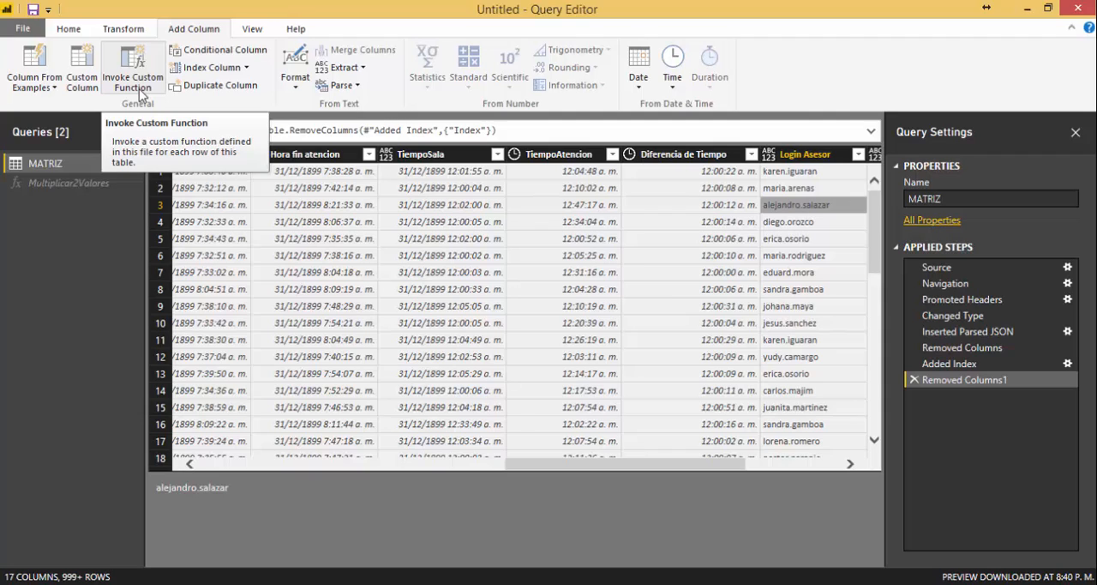
left_click(247, 68)
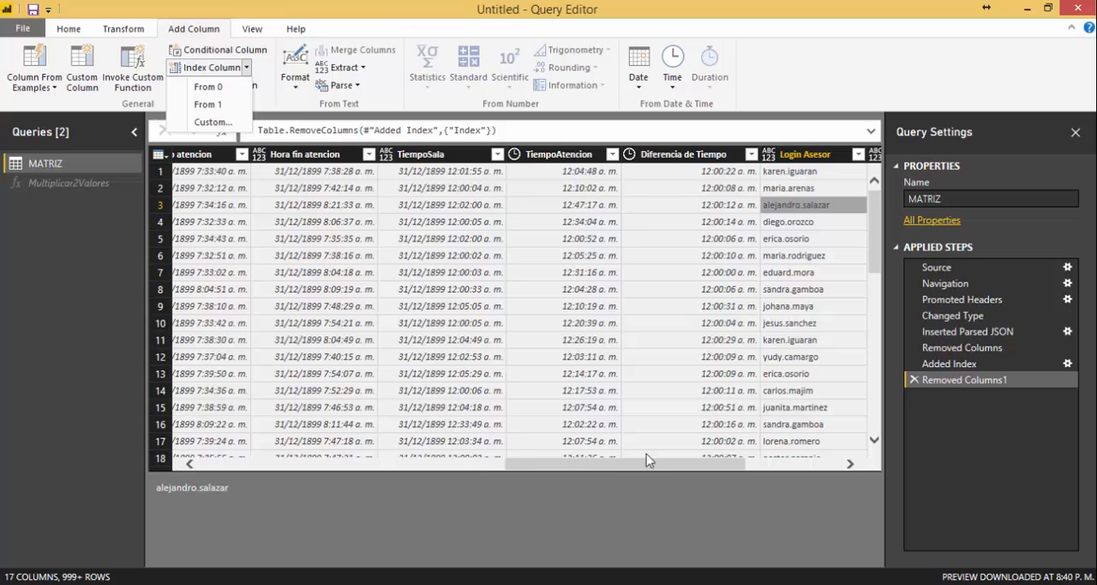
left_click(612, 467)
left_click(849, 464)
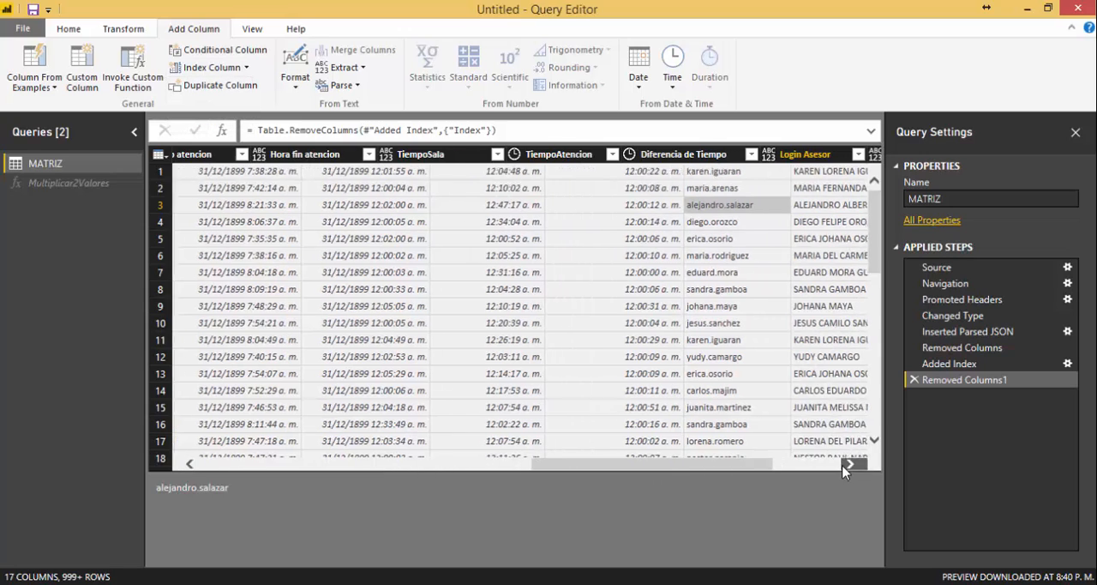
left_click(847, 466)
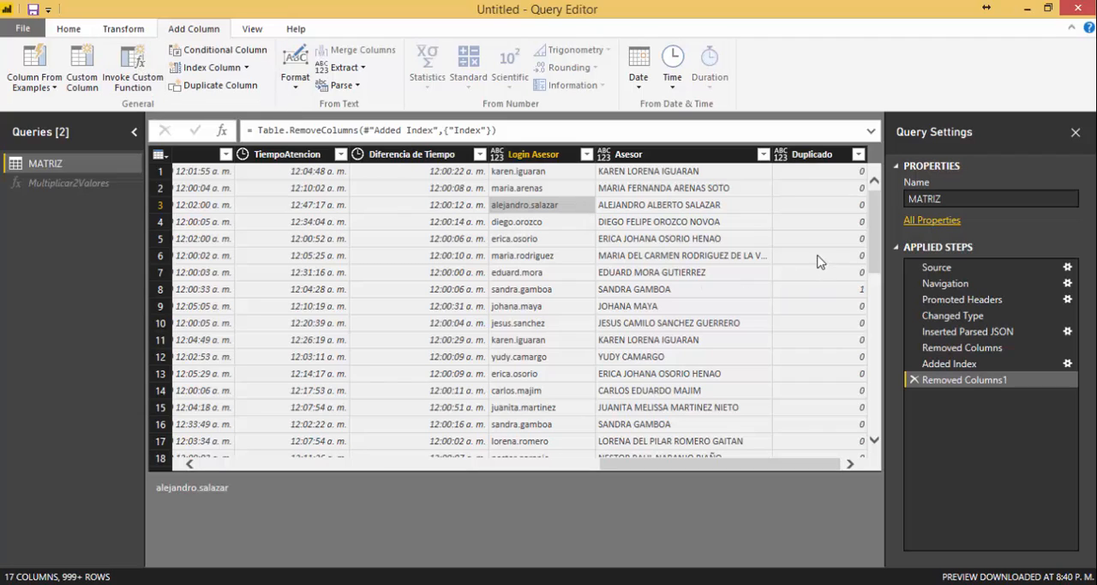
left_click(246, 67)
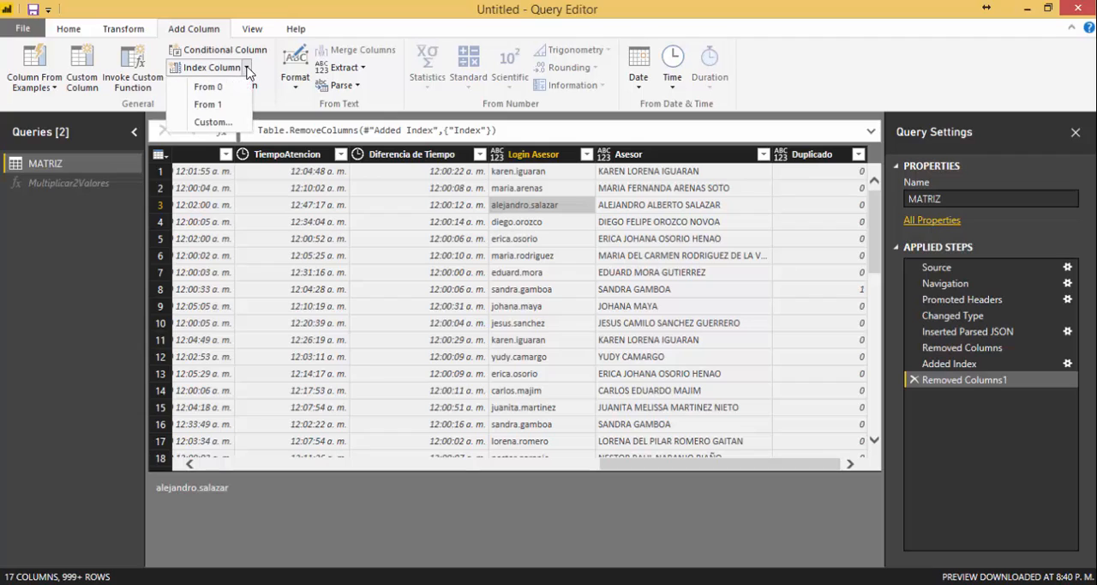
left_click(207, 104)
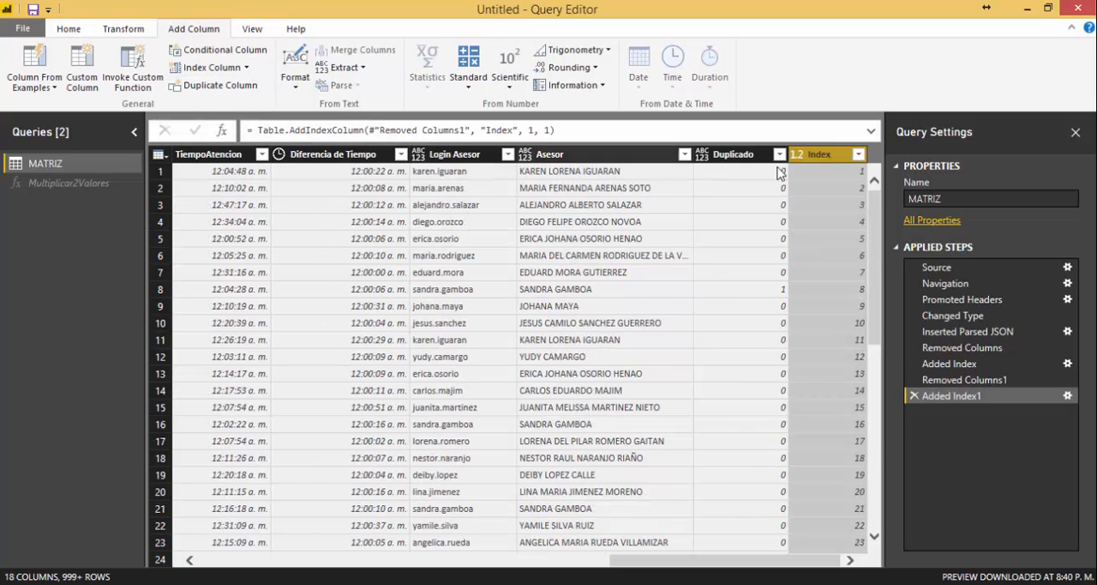
Examine the numbering down the rows of the new index column.
left_click(849, 187)
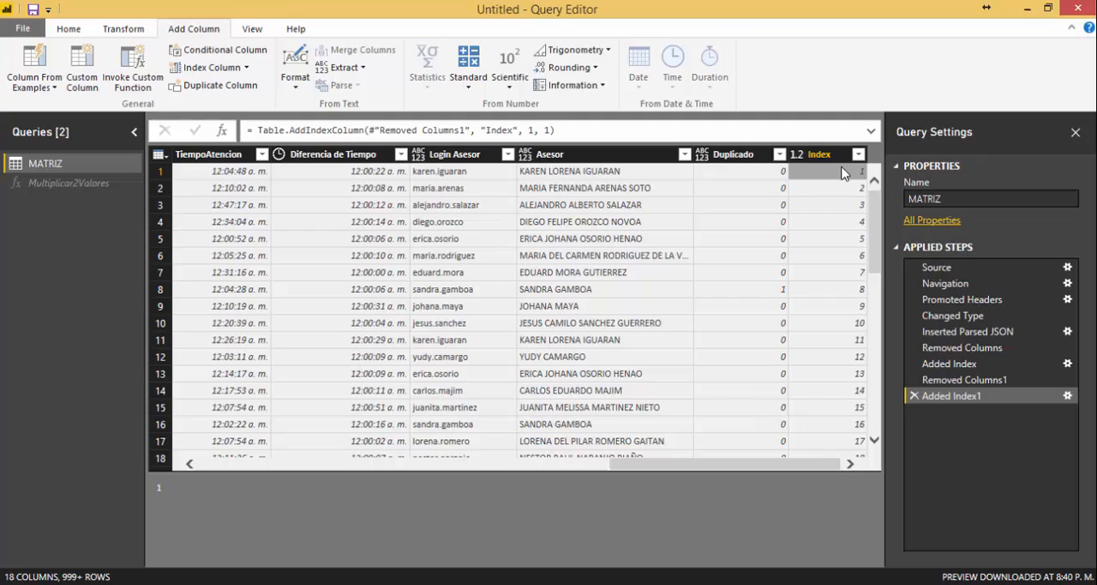
key("Down")
key("Down")
key("Down")
key("Down")
key("Down")
key("Down")
key("Down")
key("Down")
key("Down")
key("Down")
key("Down")
key("Down")
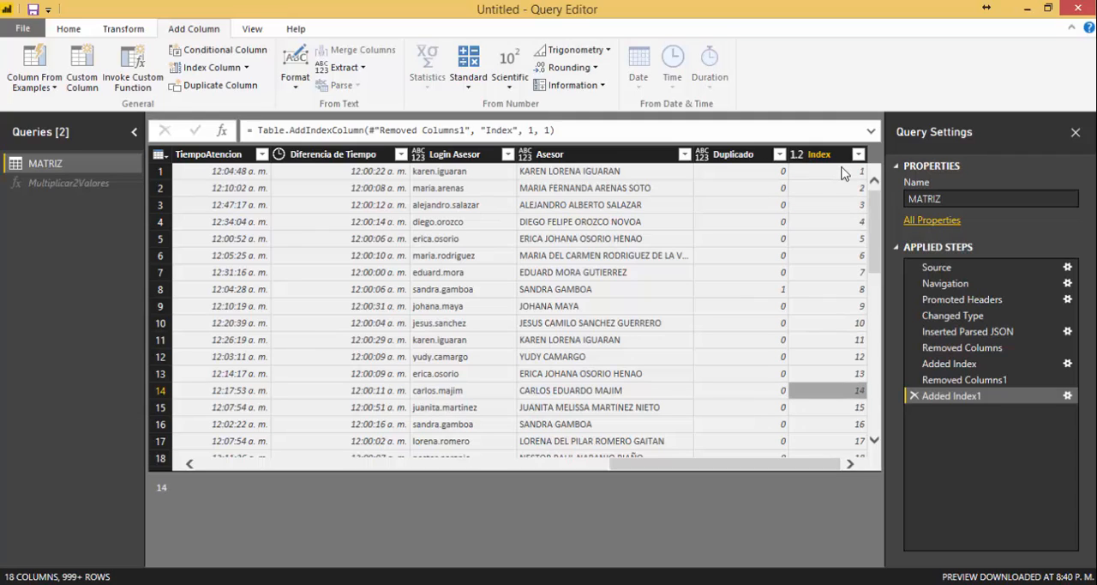
key("Up")
key("Up")
key("Up")
key("Up")
key("Up")
key("Up")
key("Up")
key("Up")
key("Up")
key("Up")
key("Up")
key("Up")
key("Up")
key("Up")
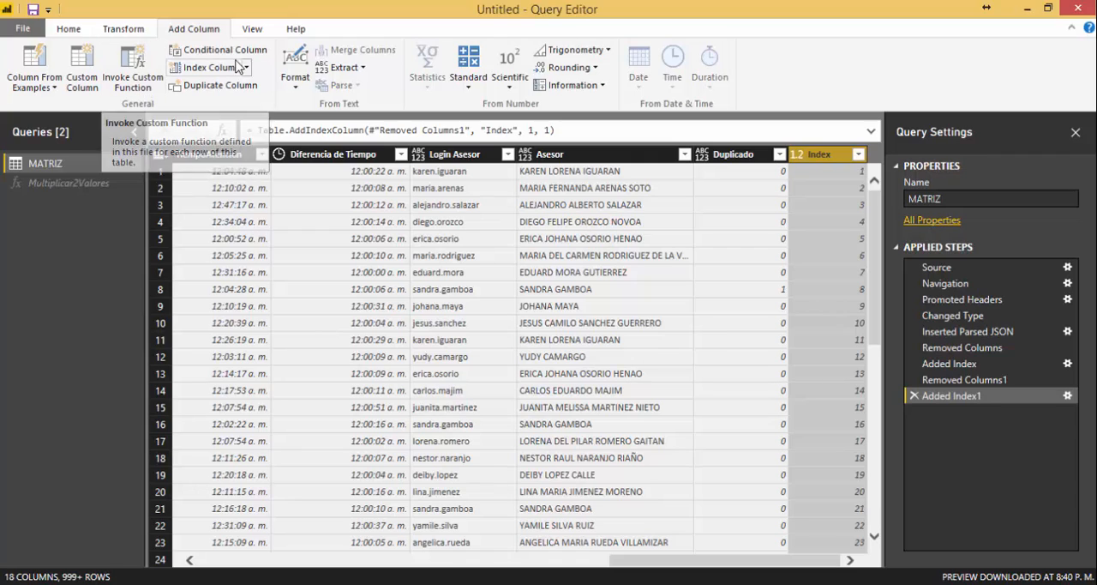
Add a custom column named Valor2 with the constant value 250 as its formula.
left_click(93, 75)
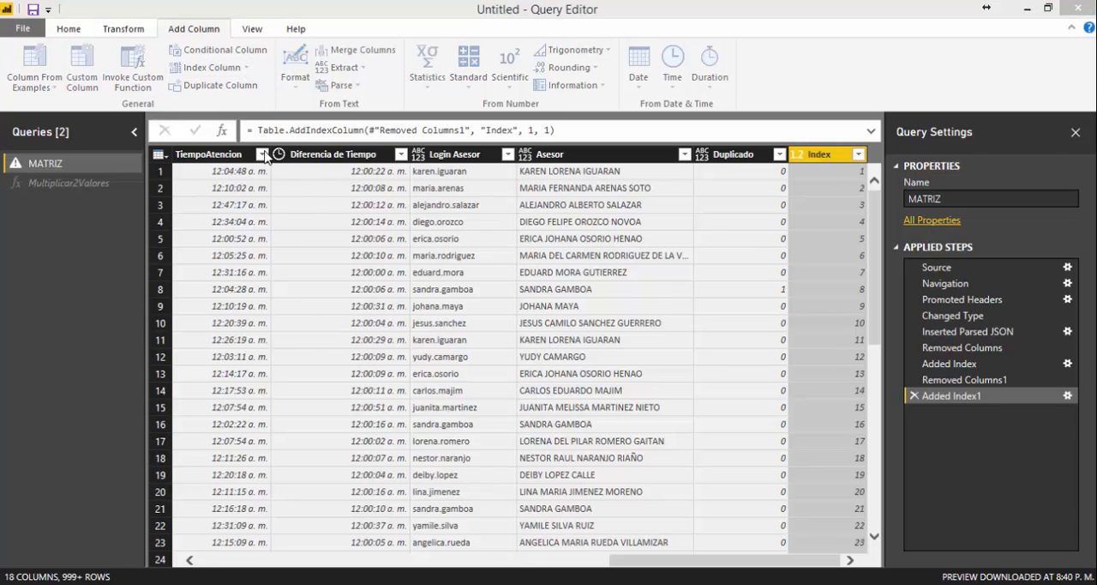
left_click(403, 245)
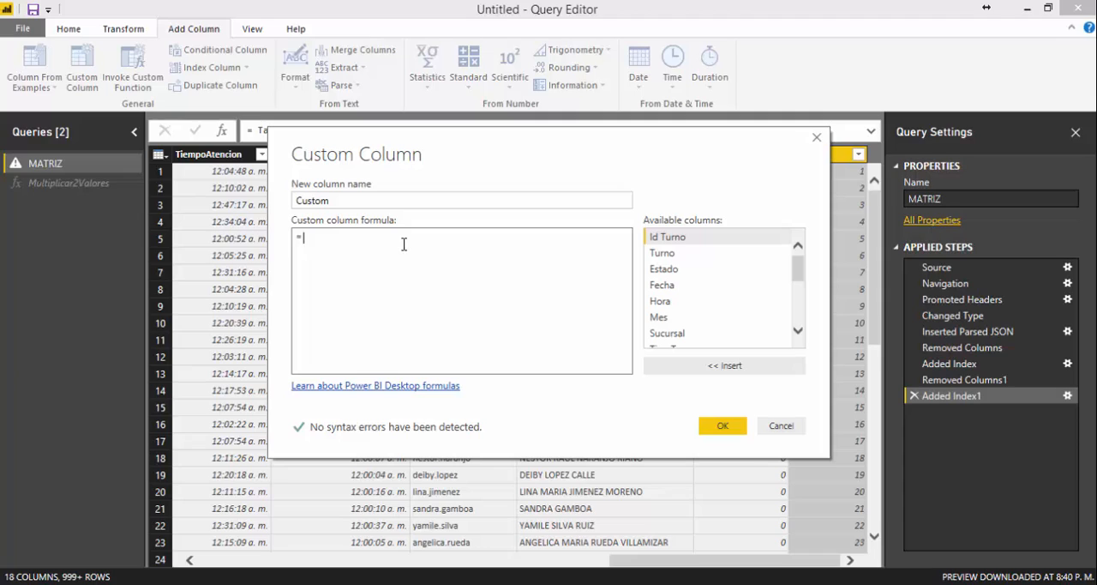
type("250")
left_click(333, 200)
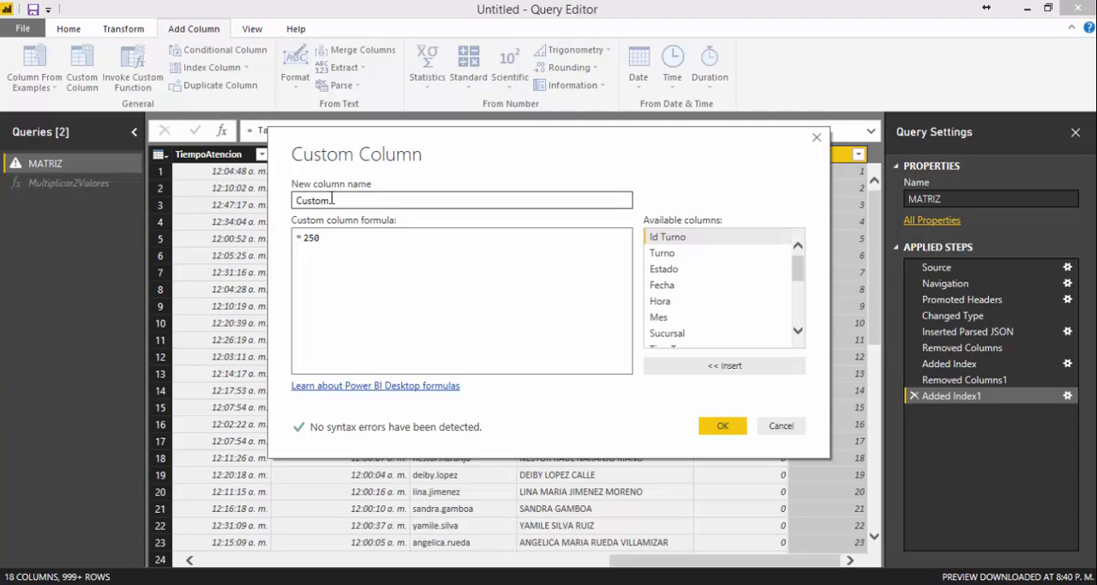
double_click(333, 200)
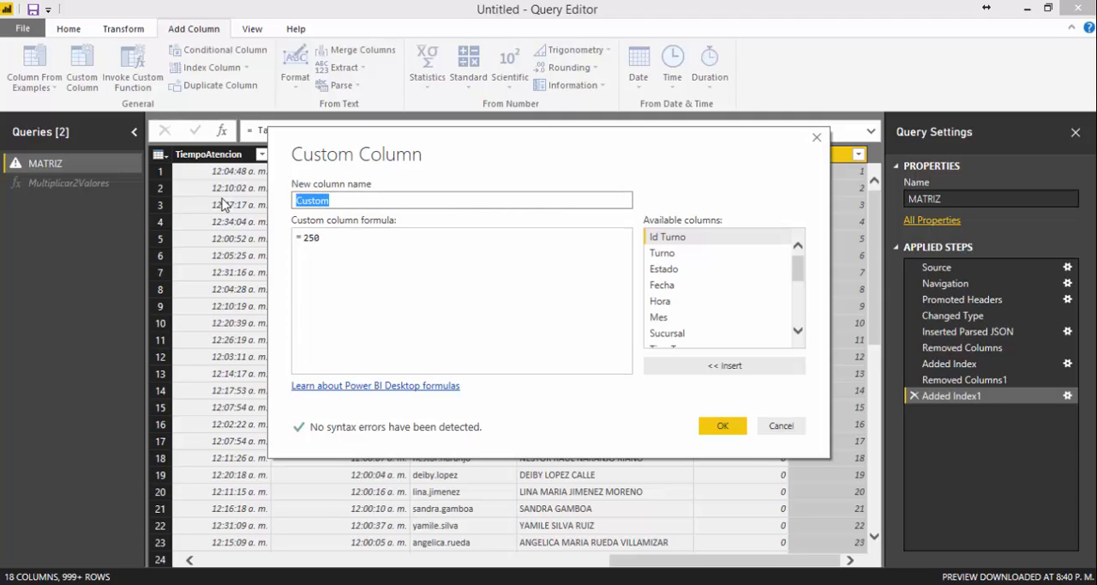
type("Valor2")
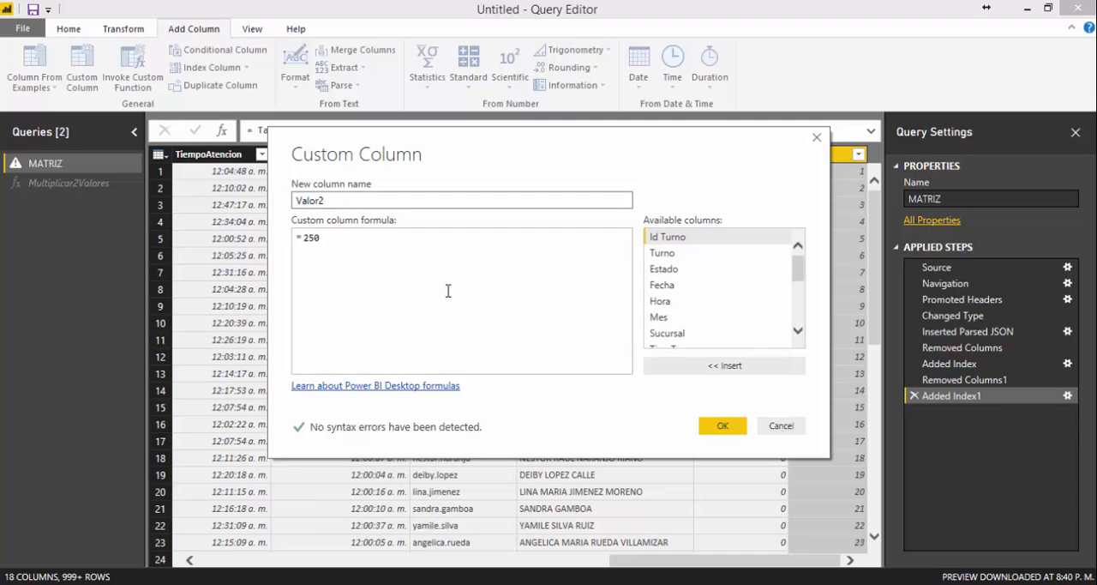
left_click(724, 426)
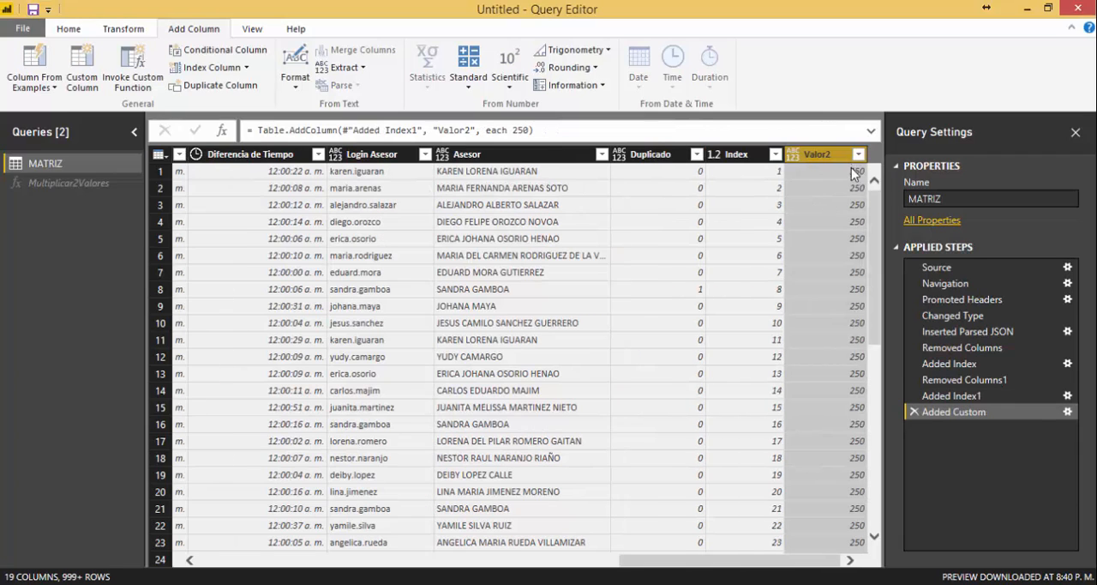
Rename the Index column as Valor1.
right_click(746, 155)
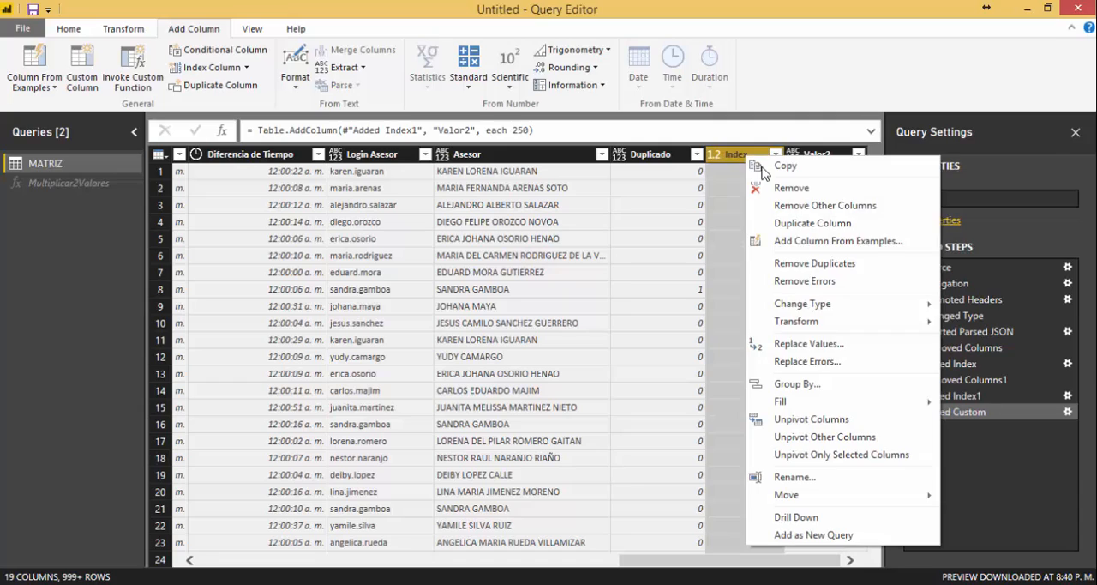
left_click(813, 477)
type("Valor1")
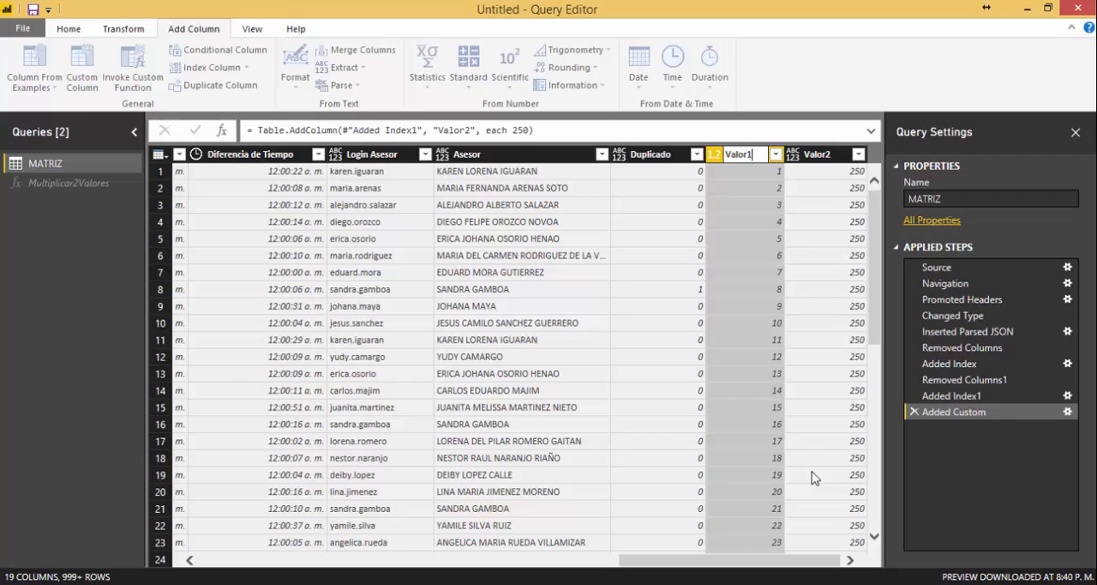
key("Return")
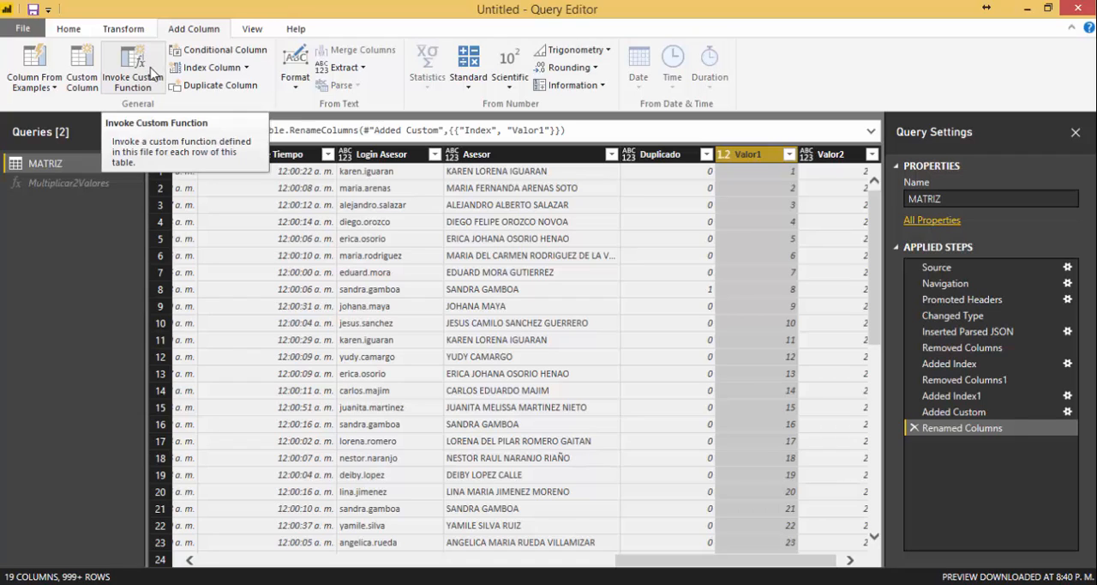
Create a new blank query alongside MATRIZ.
right_click(43, 224)
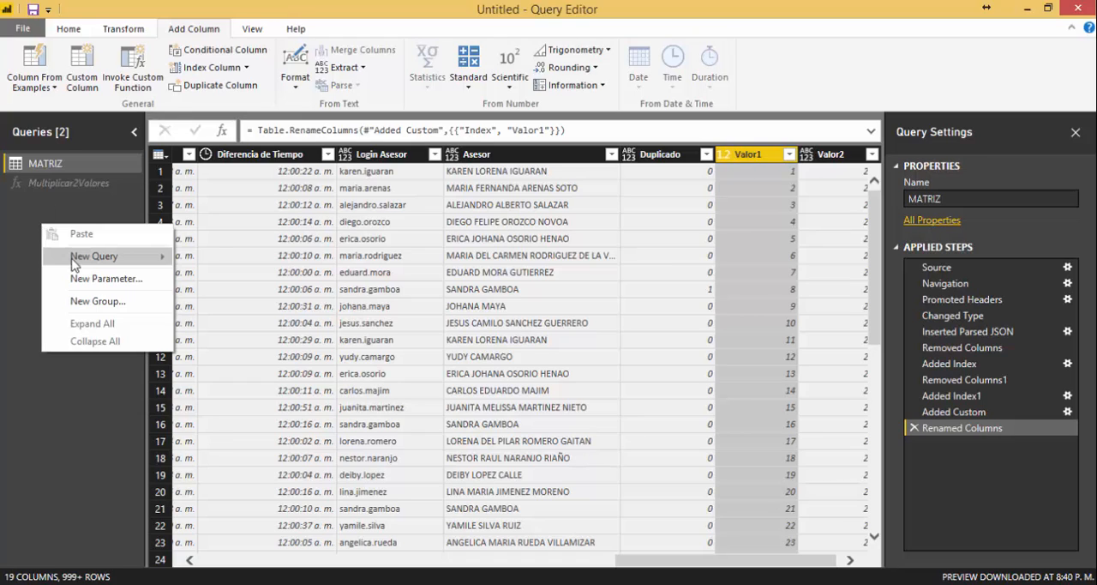
mouse_move(91, 260)
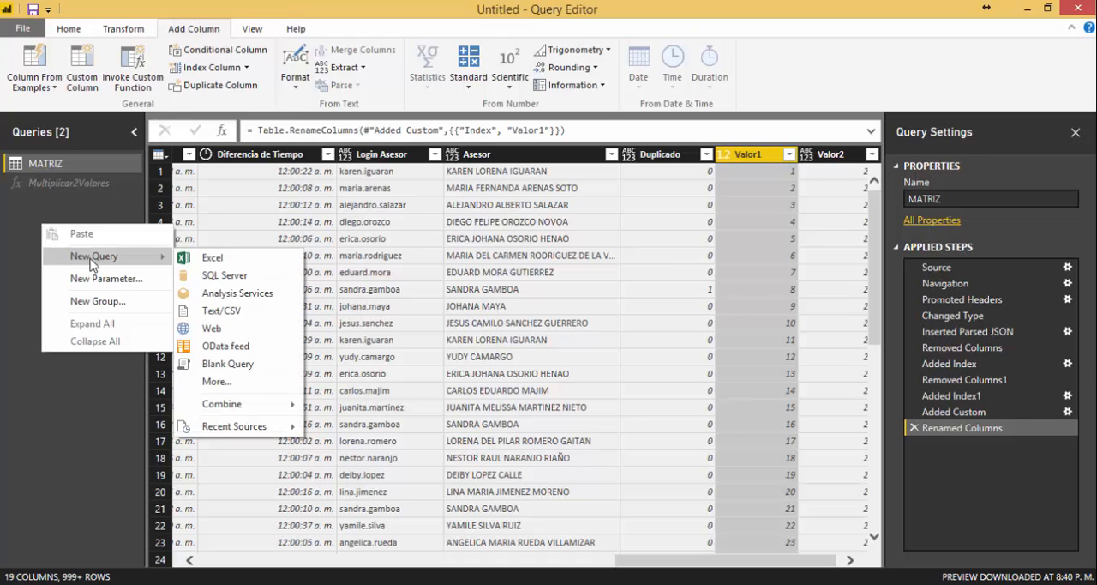
left_click(242, 372)
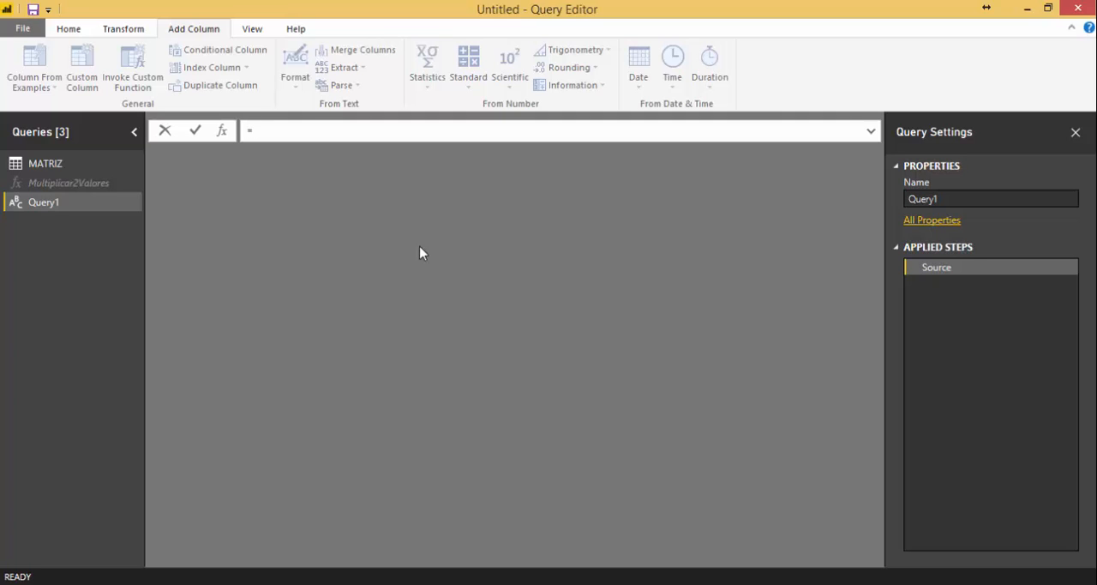
Begin the blank query's formula with the function parameters (Valor1 as number, Valor2 as number).
type("(Valor1 as number, Va")
key("BackSpace")
key("BackSpace")
type("Valor")
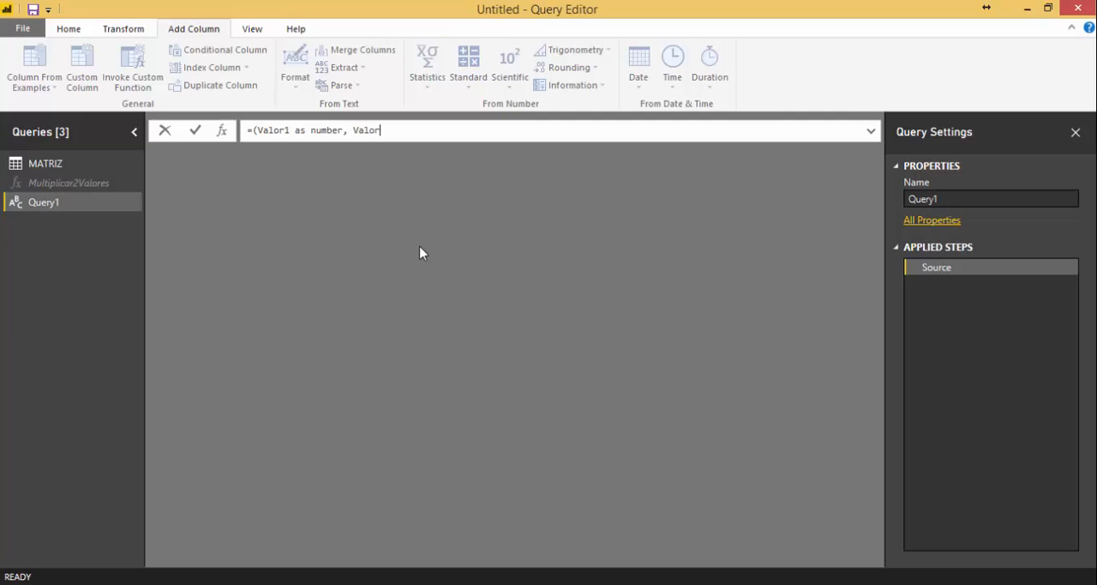
type("2 as number)=>Valor1*")
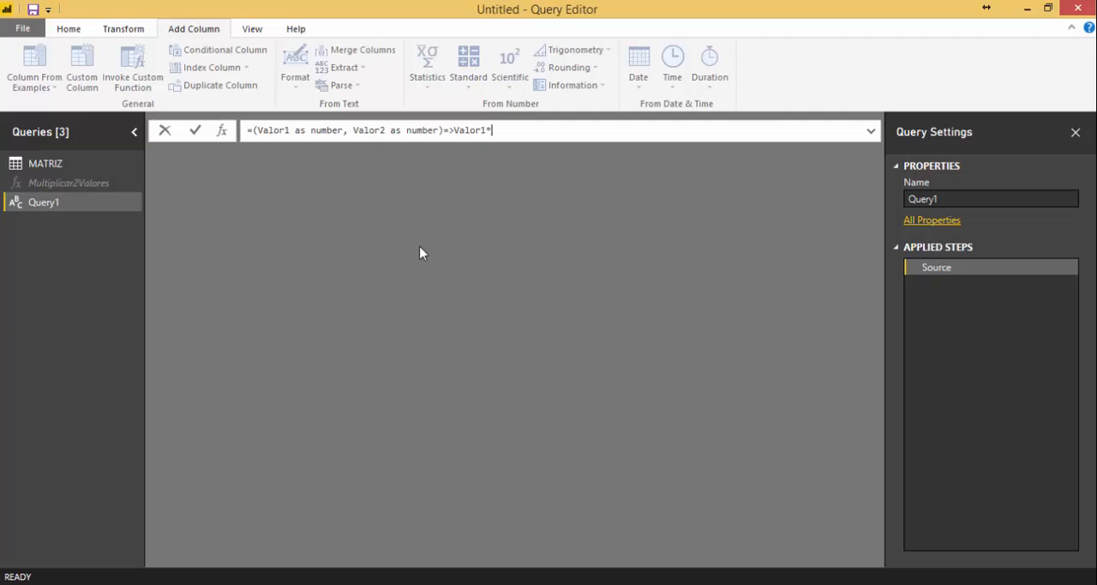
Complete the function with the body =>Valor1*Valor2 and commit the formula.
type("Valor2")
key("Return")
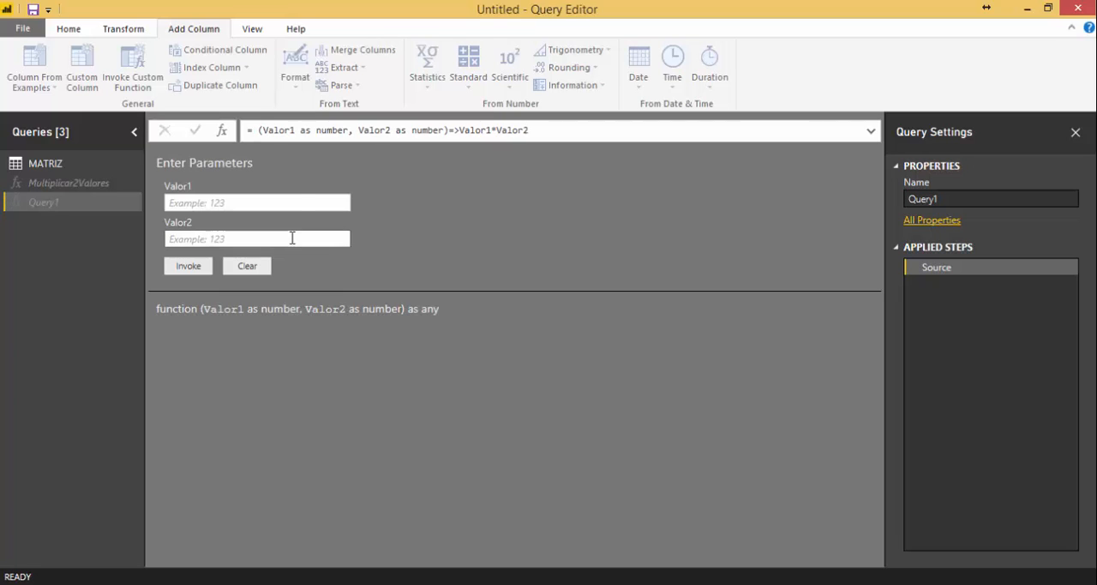
Invoke the multiplication function with Valor1 set to 45 and Valor2 set to 2.
left_click(300, 203)
type("45")
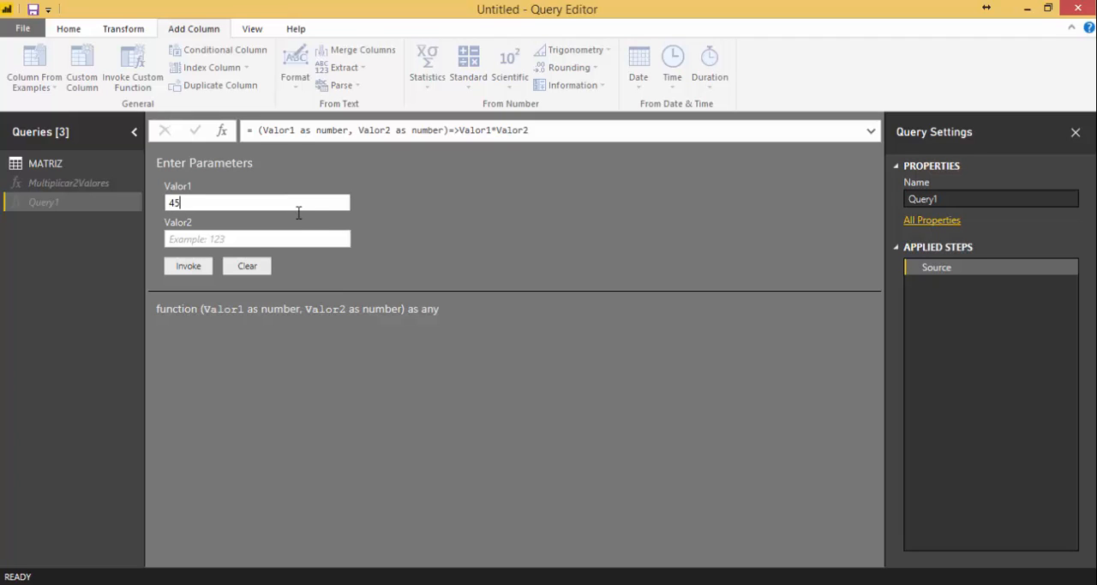
left_click(286, 237)
type("2")
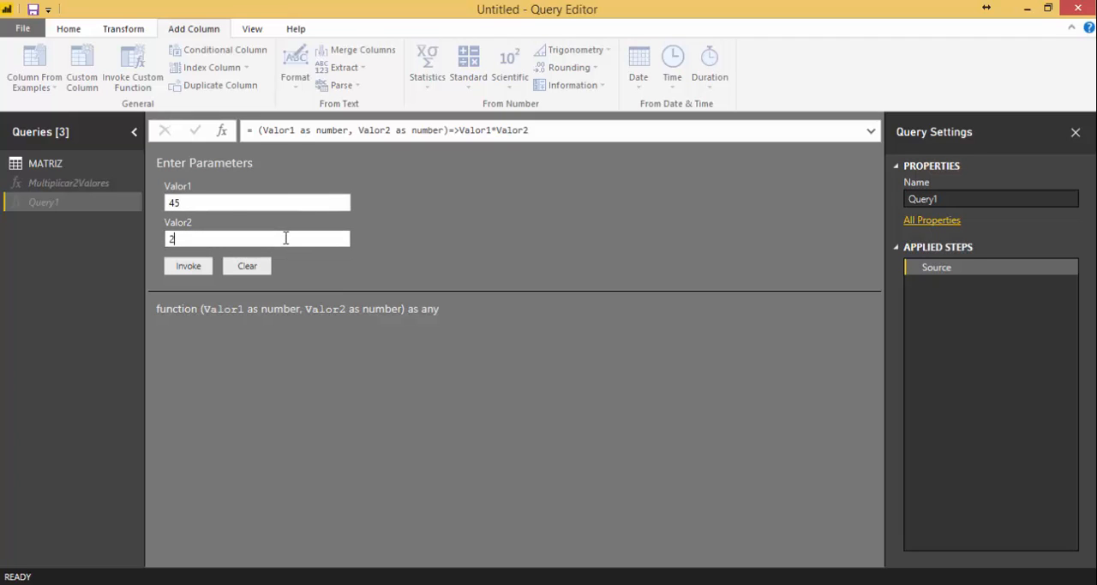
left_click(188, 266)
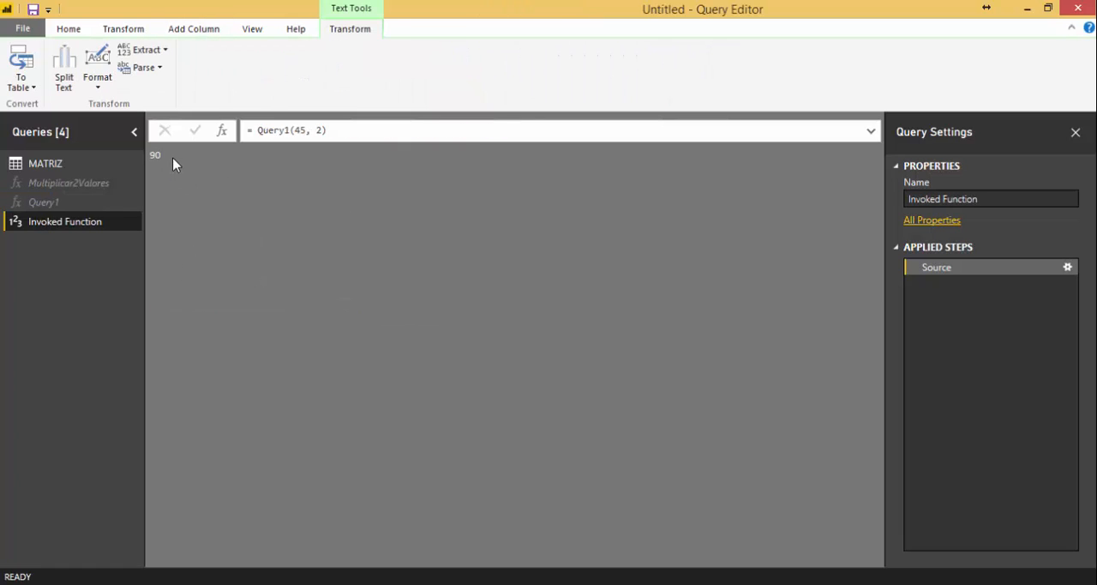
Rename the Query1 function as Multiplicacion.
left_click(43, 204)
right_click(43, 206)
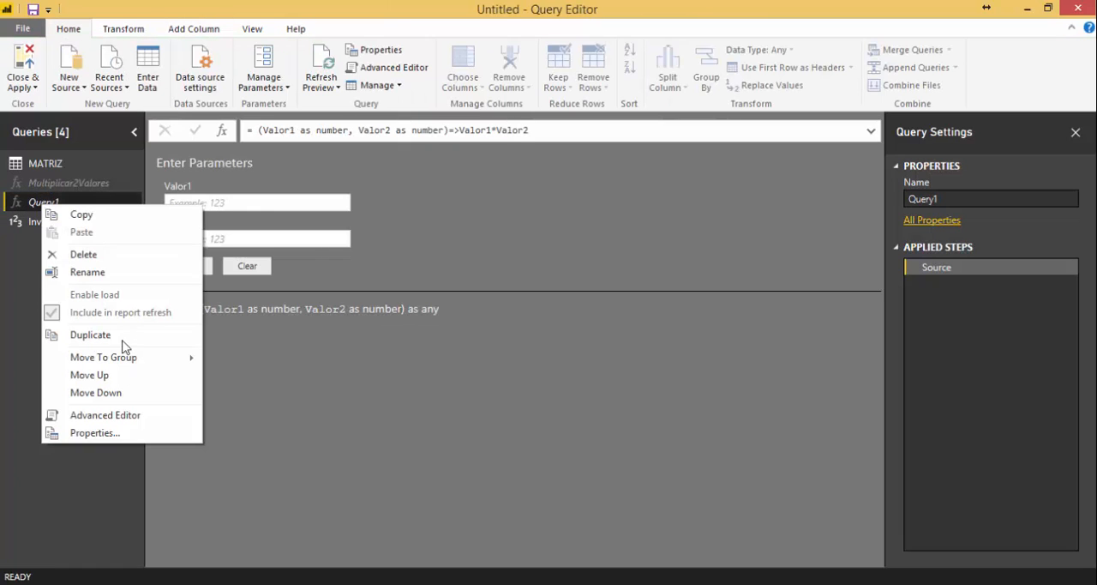
left_click(116, 274)
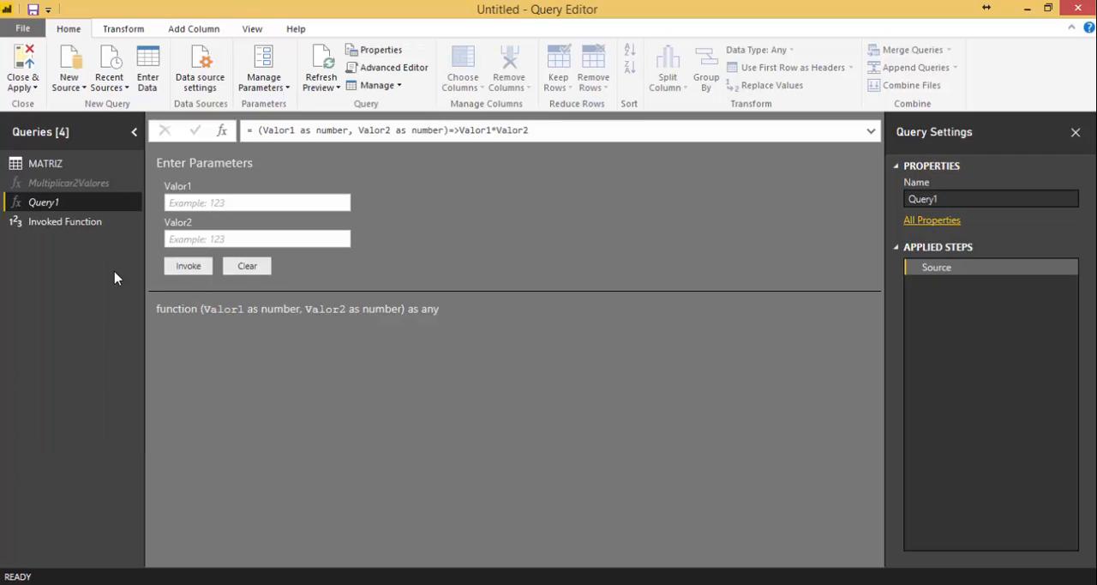
type("Mu")
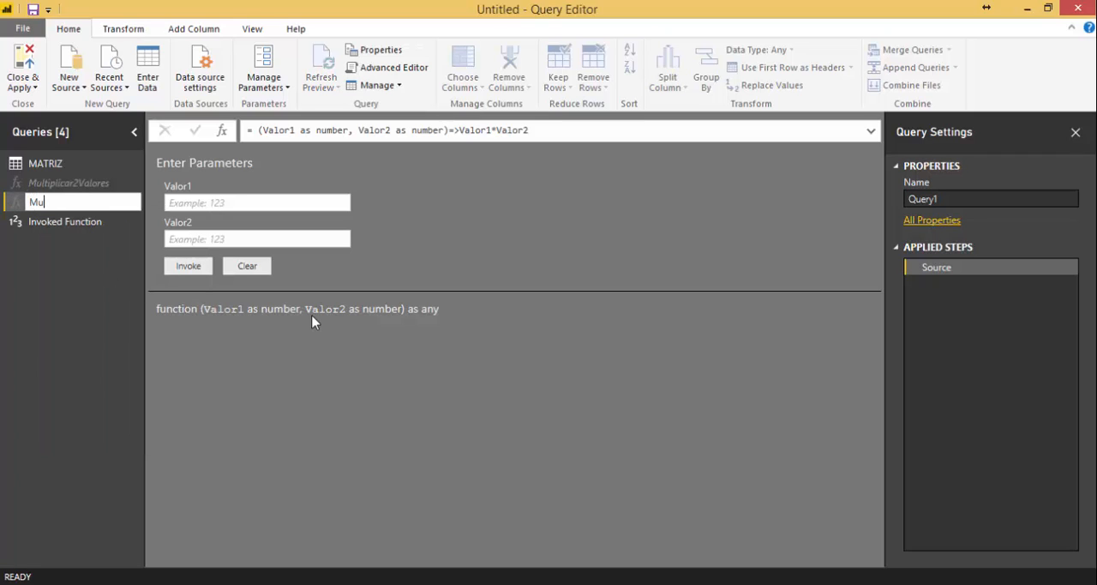
type("ltiplicacion")
key("Return")
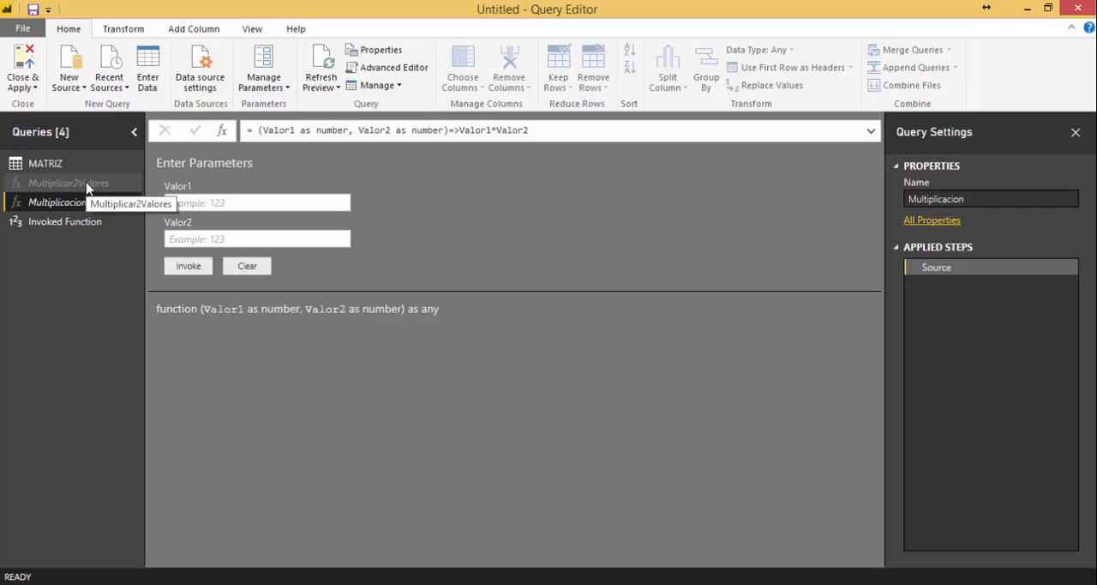
In the MATRIZ query, start invoking a custom function for each row, with new column name Multiplicar and function query Multiplicacion.
left_click(48, 165)
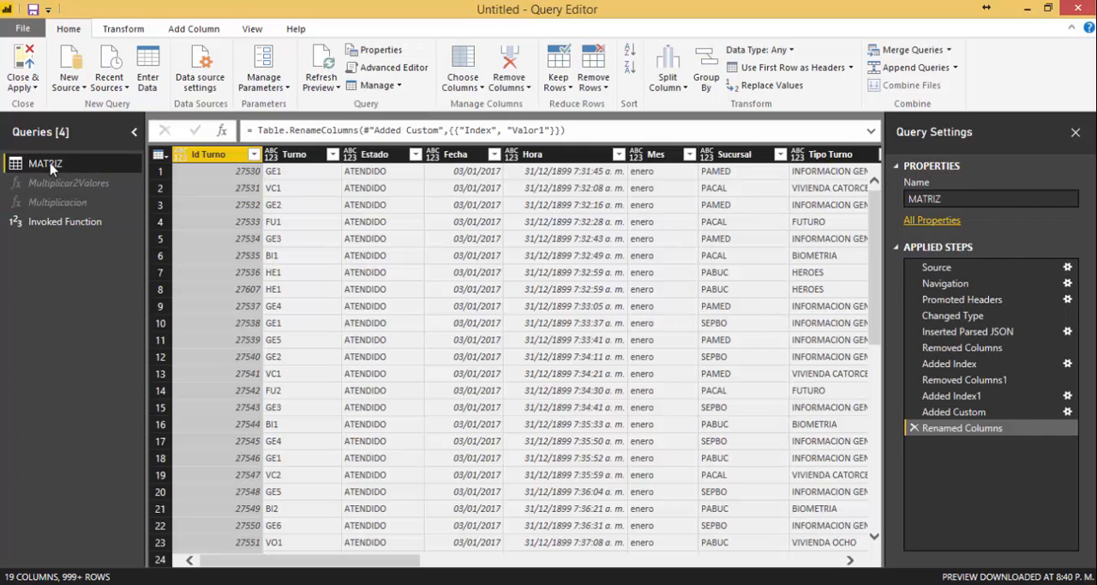
left_click(193, 31)
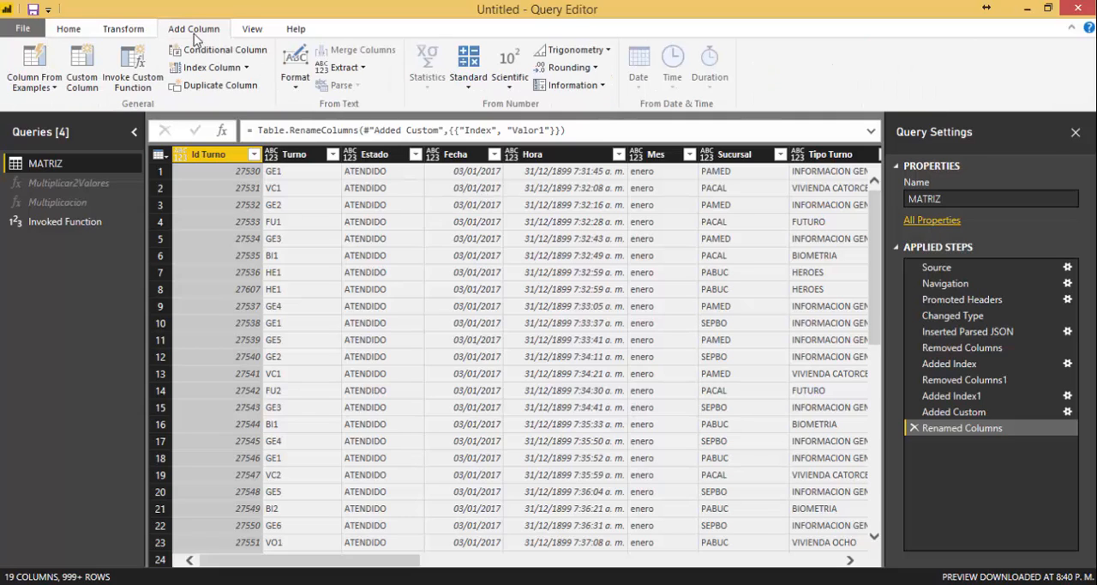
left_click(133, 82)
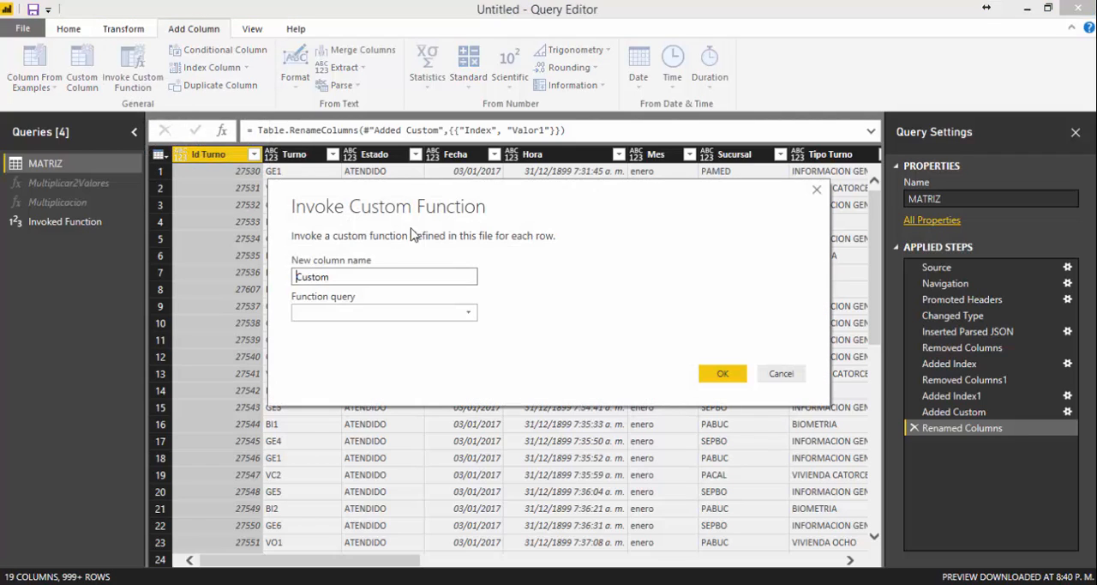
left_click_drag(364, 280, 255, 280)
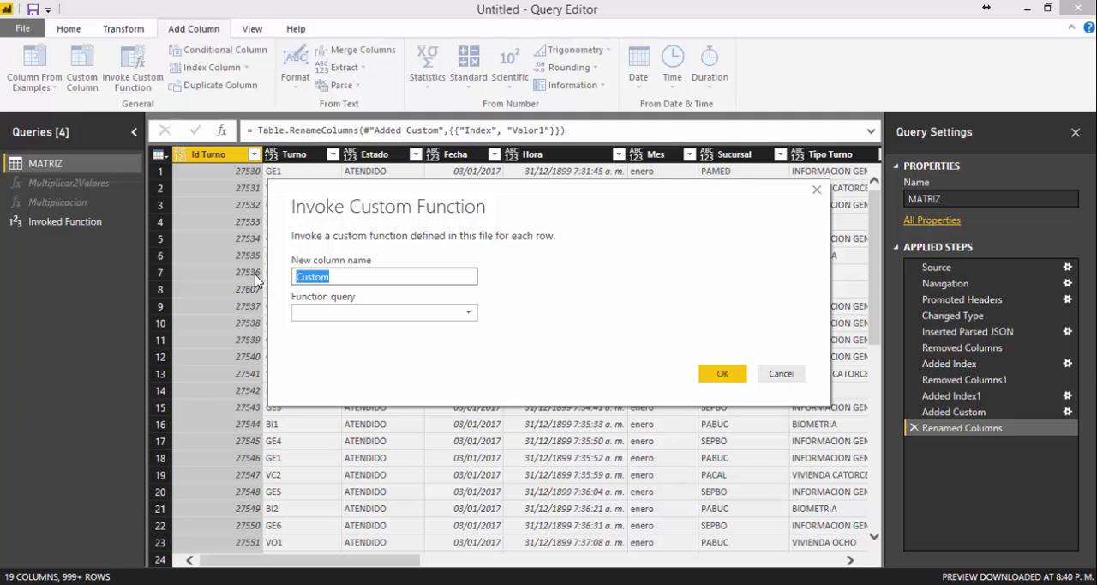
type("Multiplicar")
left_click(463, 313)
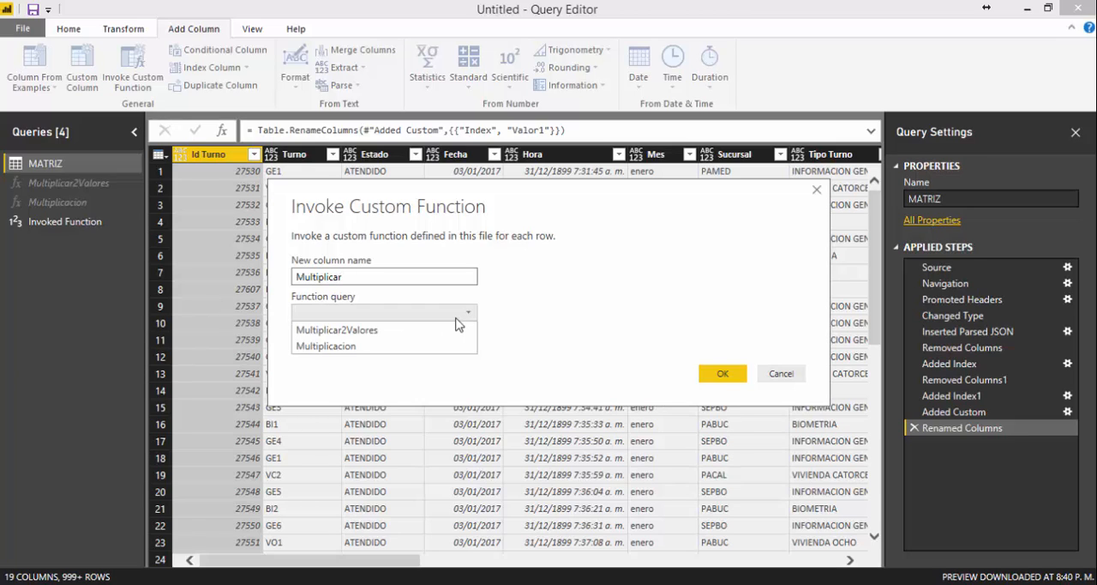
left_click(358, 347)
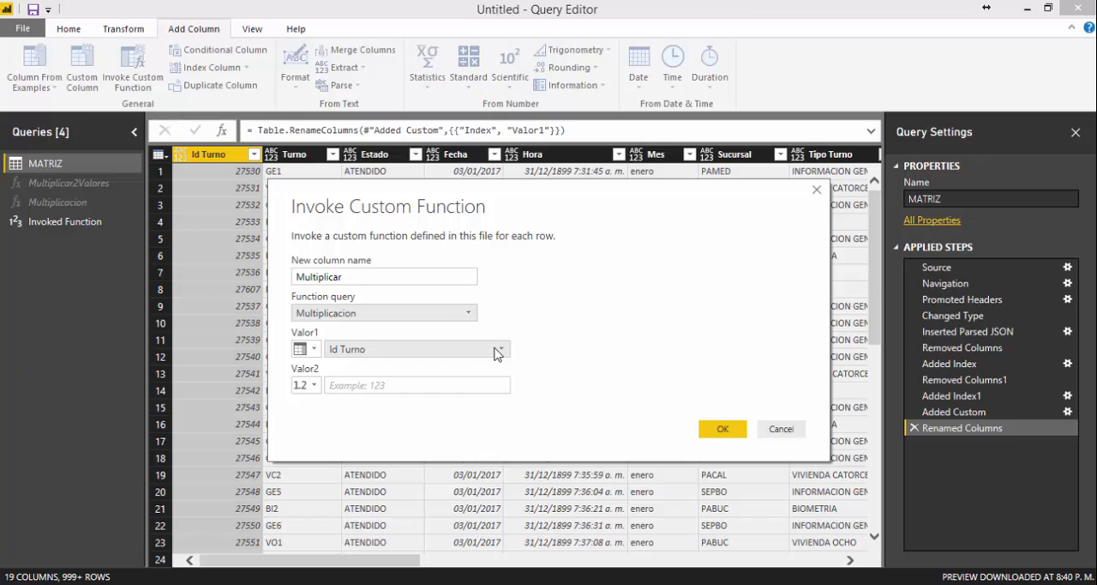
Supply the function's Valor1 argument from a column name and choose the Valor1 column.
left_click(309, 349)
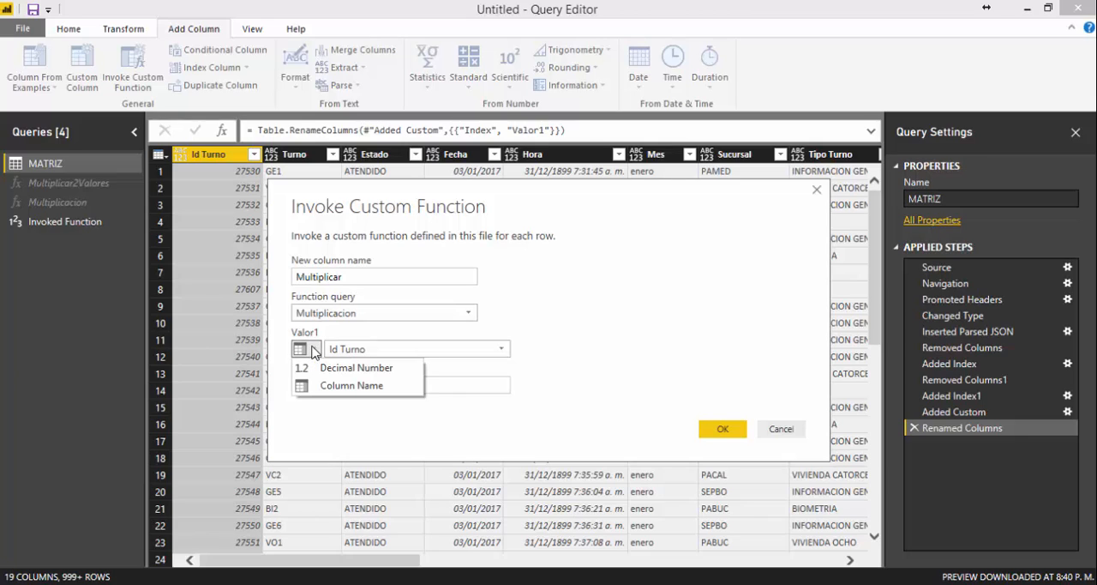
left_click(351, 393)
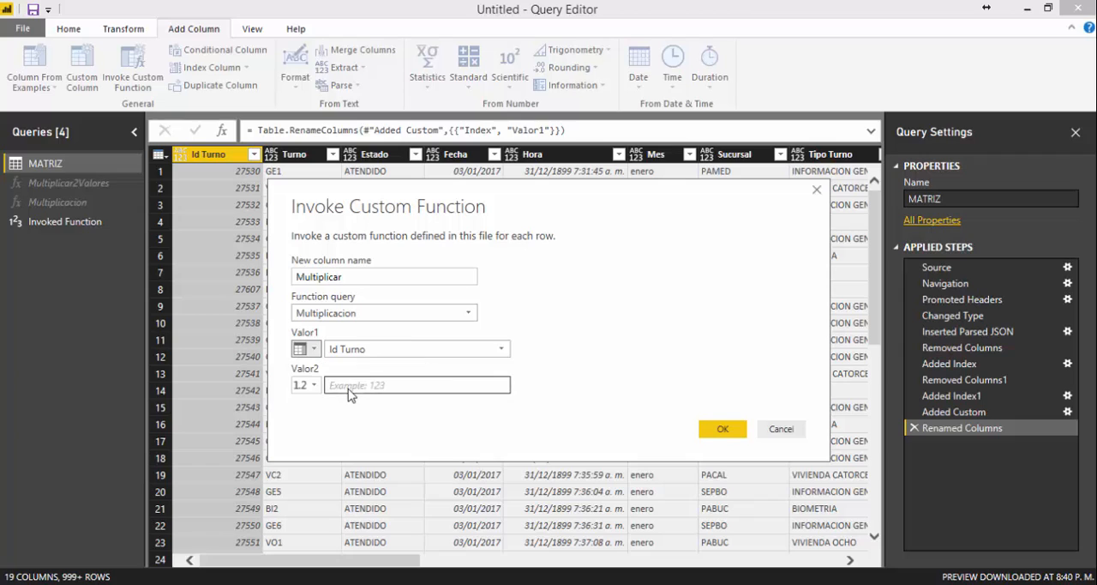
left_click(504, 356)
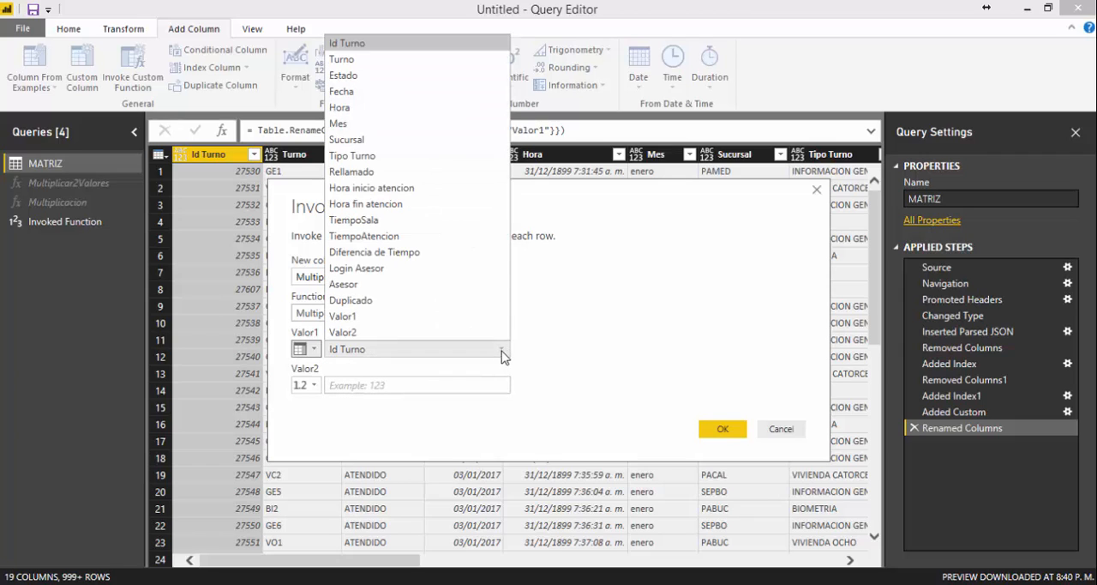
left_click(456, 315)
Supply the Valor2 argument from the Valor2 column instead of a decimal number, and create the Multiplicar column.
left_click(348, 385)
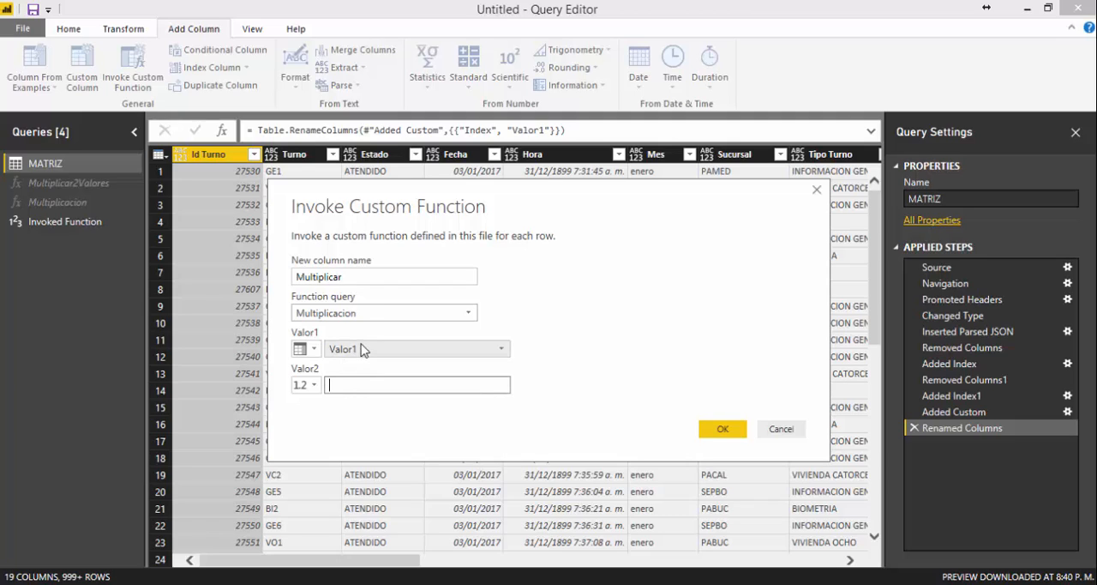
left_click(315, 385)
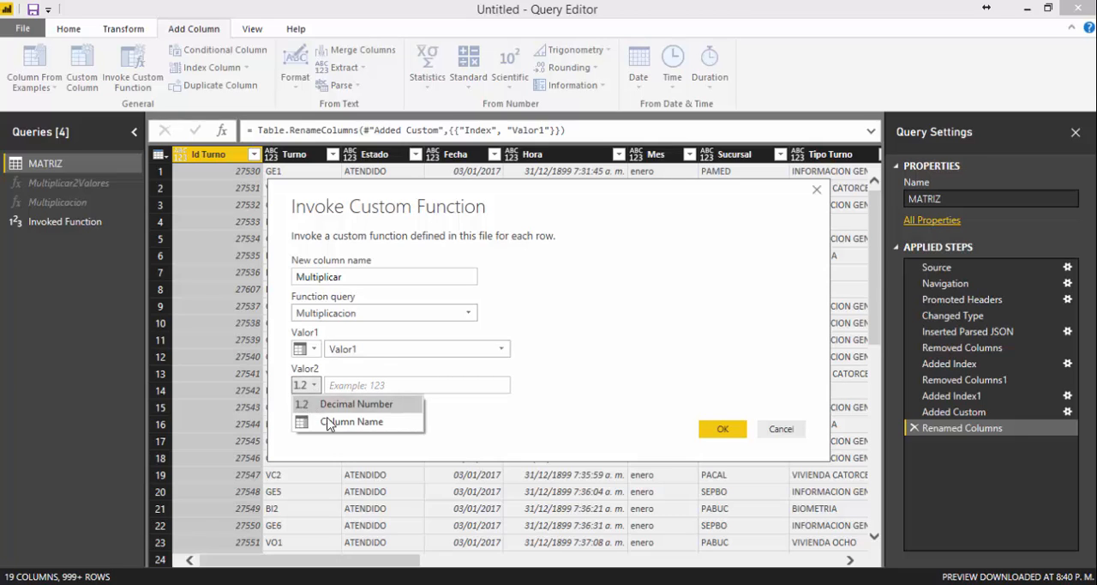
left_click(332, 421)
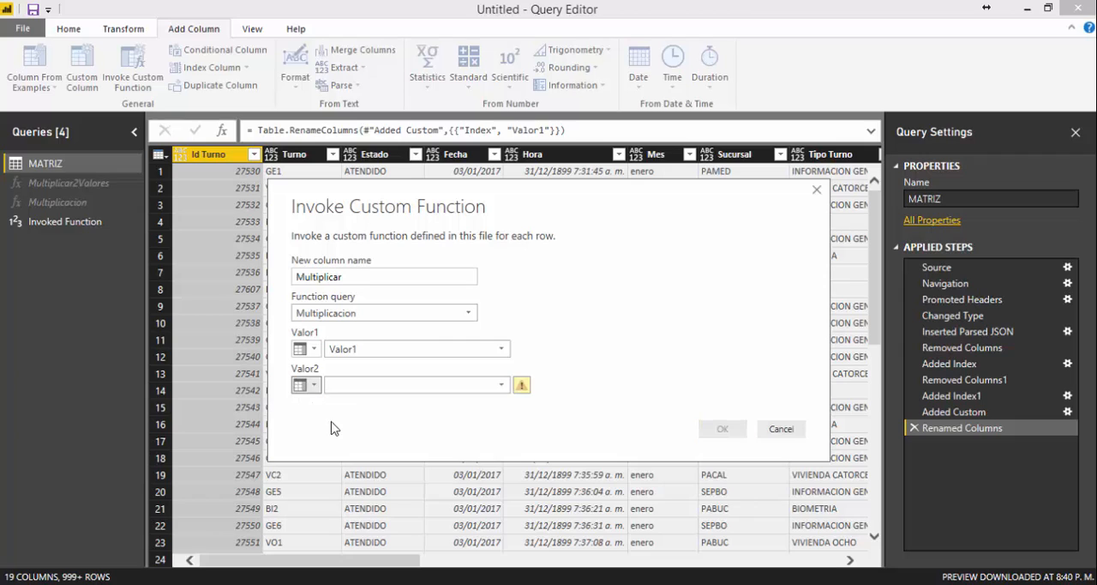
left_click(503, 386)
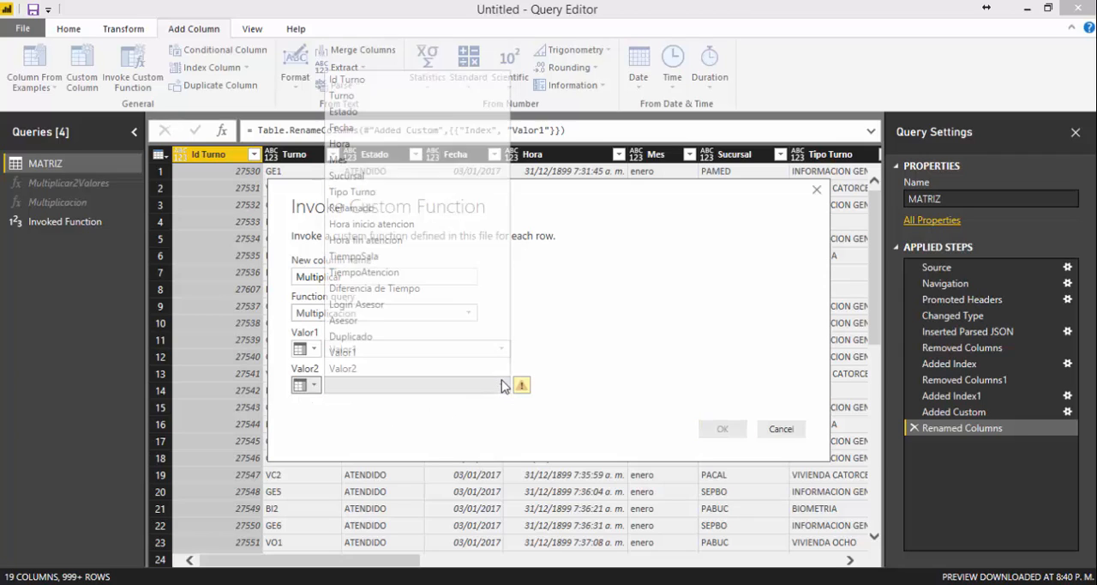
left_click(454, 371)
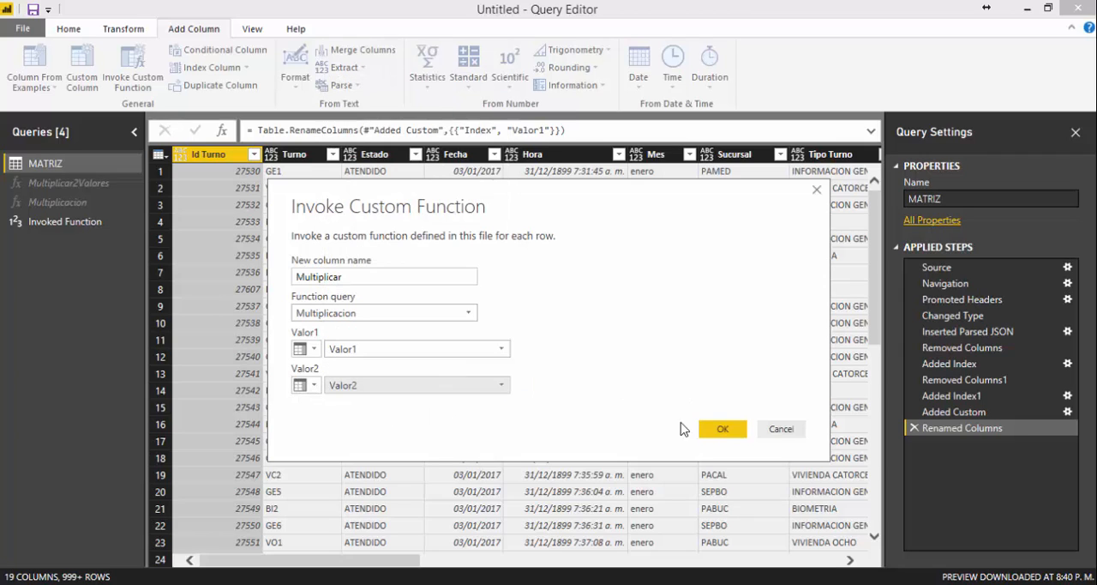
left_click(723, 430)
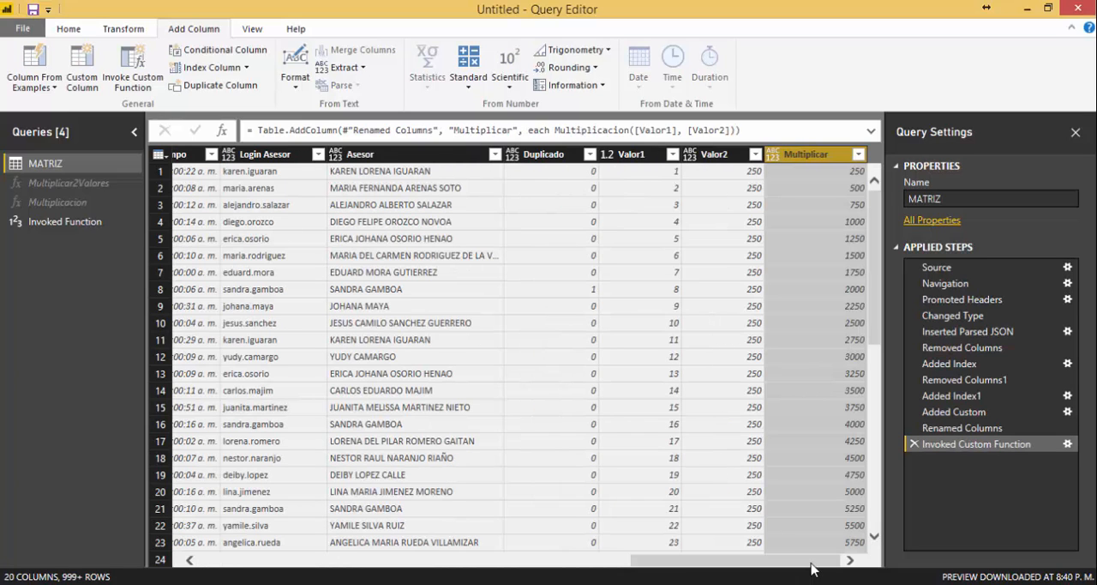
Check values in the new Multiplicar column and duplicate the column.
left_click(822, 171)
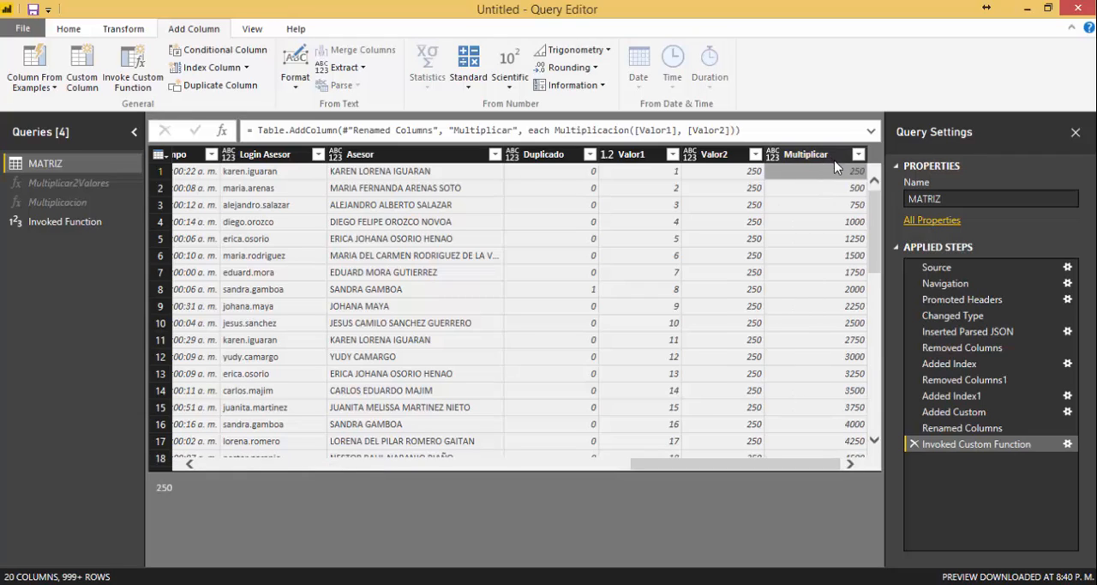
left_click(810, 188)
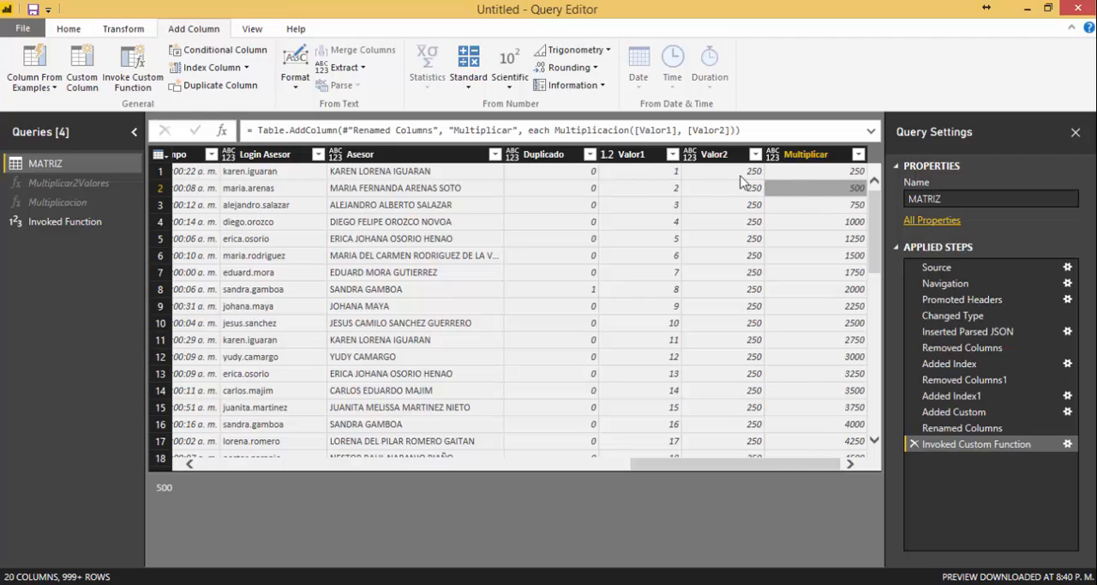
left_click(820, 224)
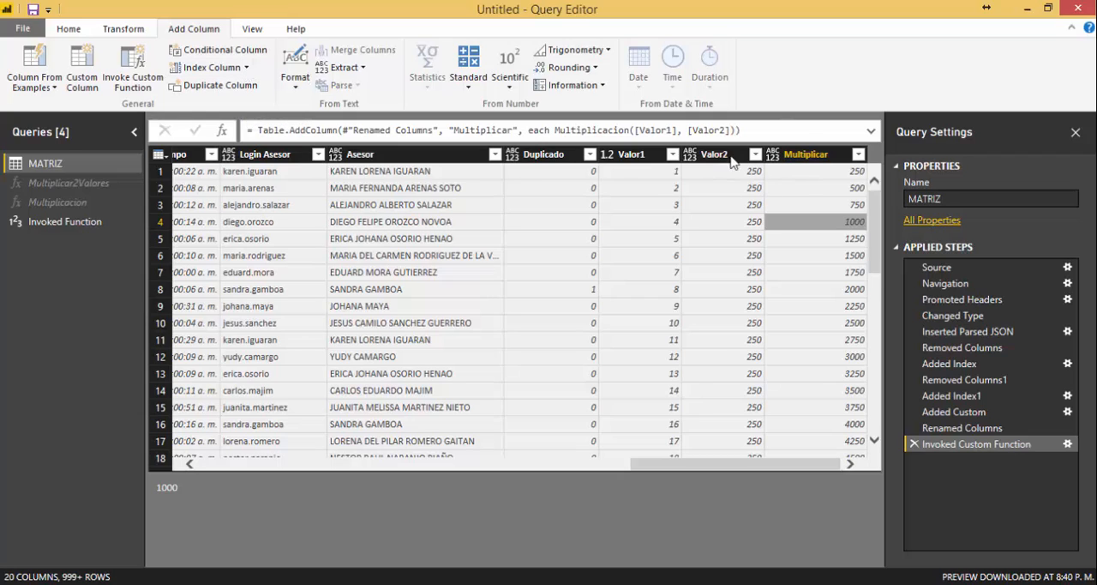
left_click(840, 163)
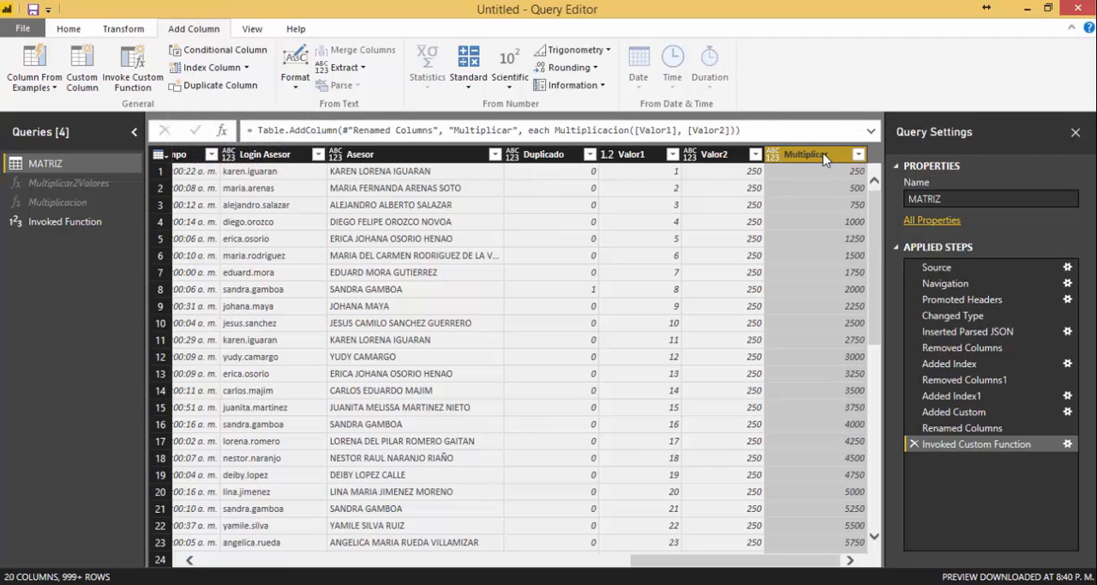
left_click(215, 85)
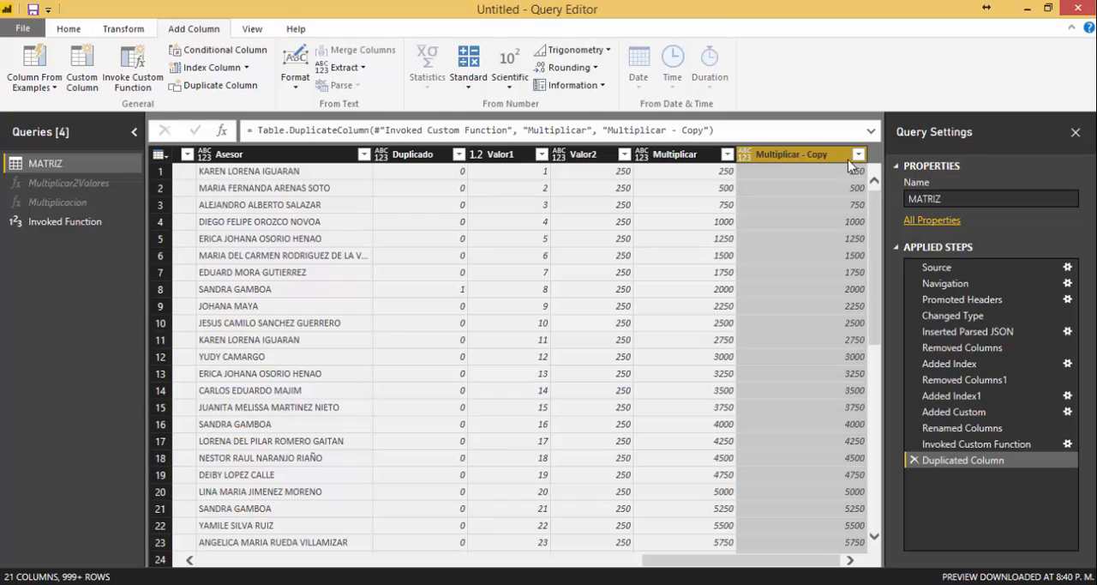
Start a conditional column in the MATRIZ query and name it Categoria.
left_click(810, 173)
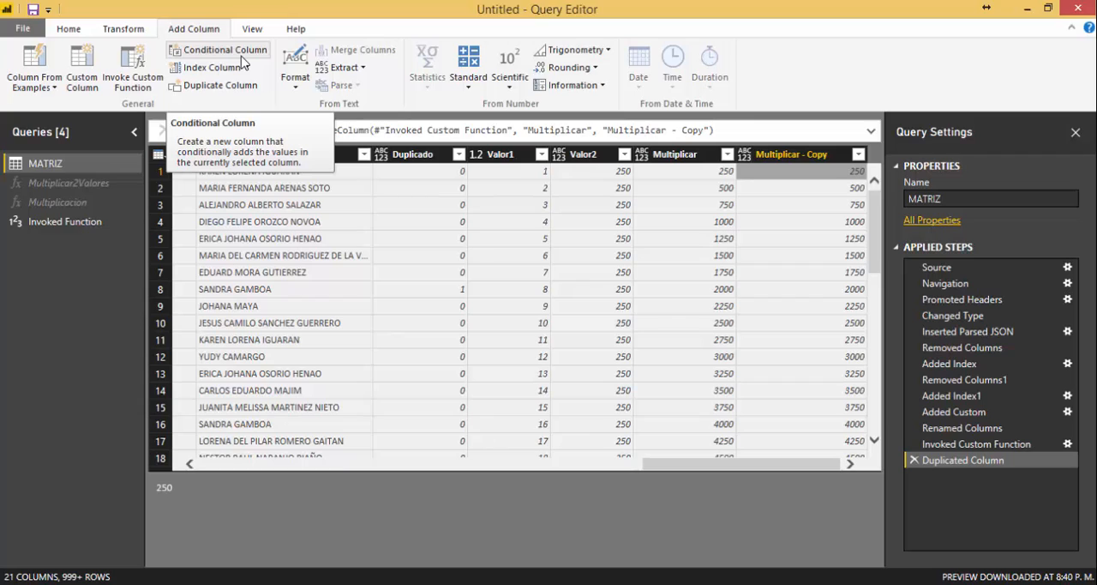
left_click(815, 188)
left_click(817, 159)
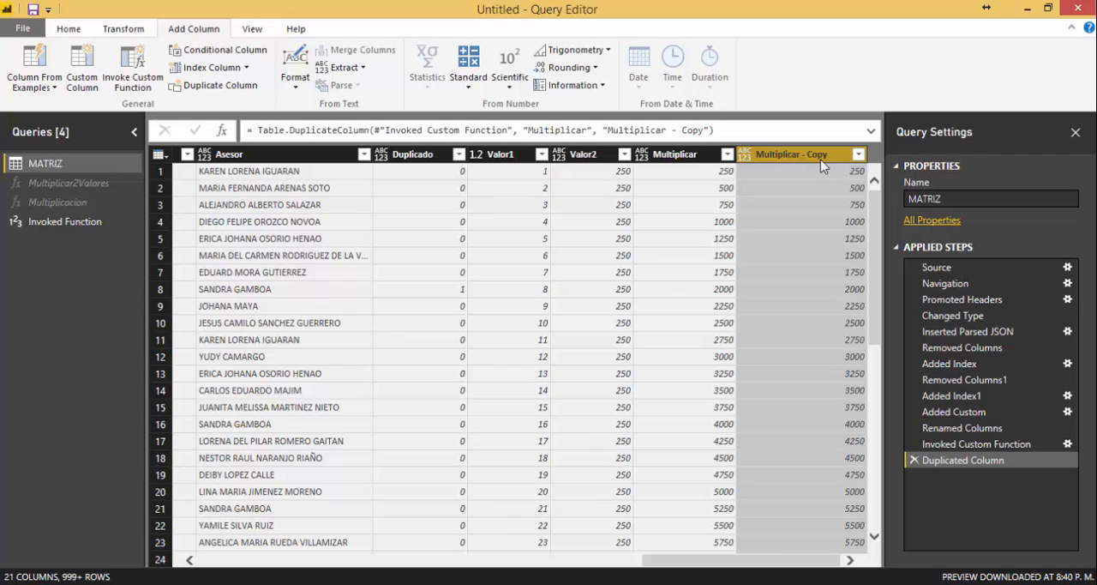
left_click(224, 50)
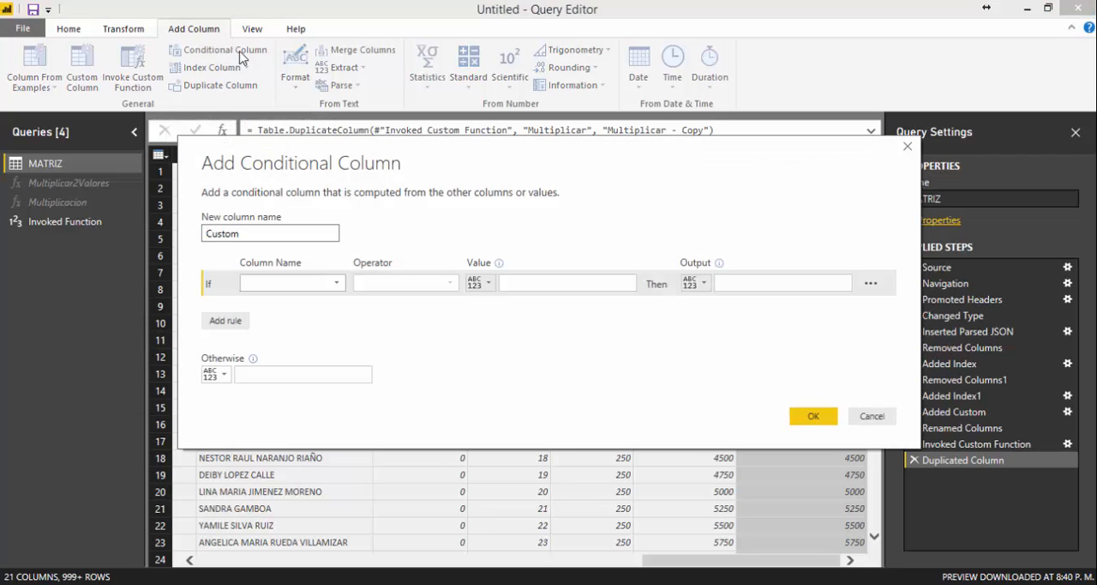
left_click_drag(266, 232, 180, 236)
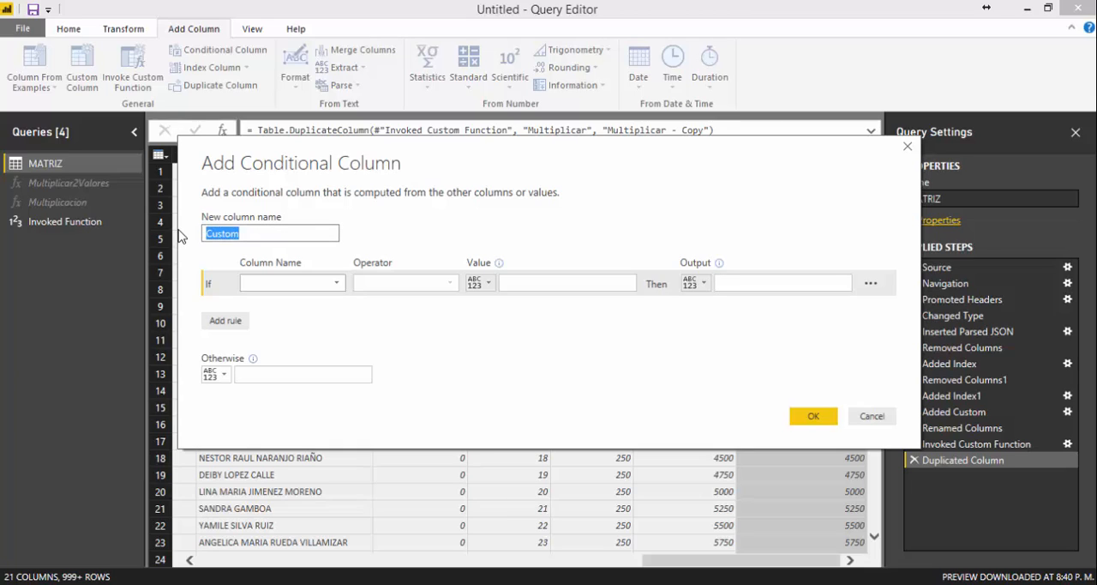
type("Categoria")
Define the rule's condition as Valor1 is greater than or equal to 100.
left_click(337, 289)
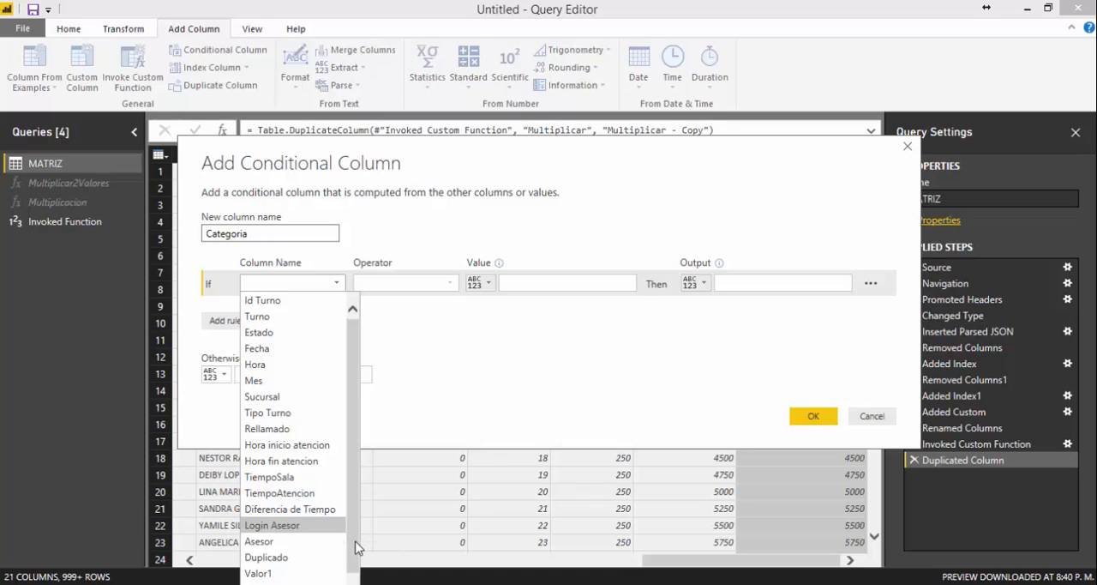
scroll(356, 549, "down", 1)
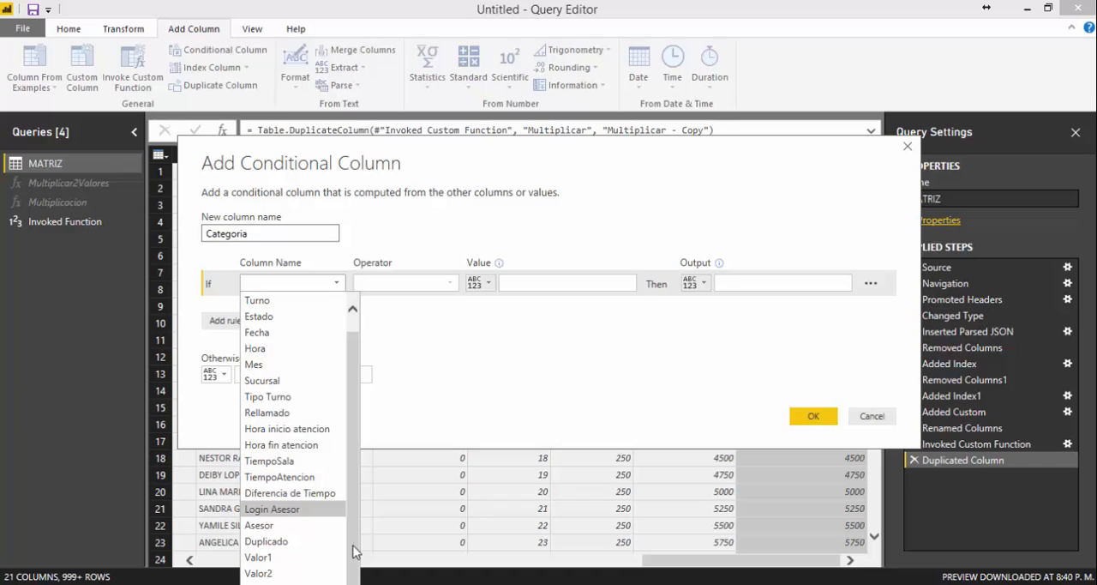
left_click(291, 557)
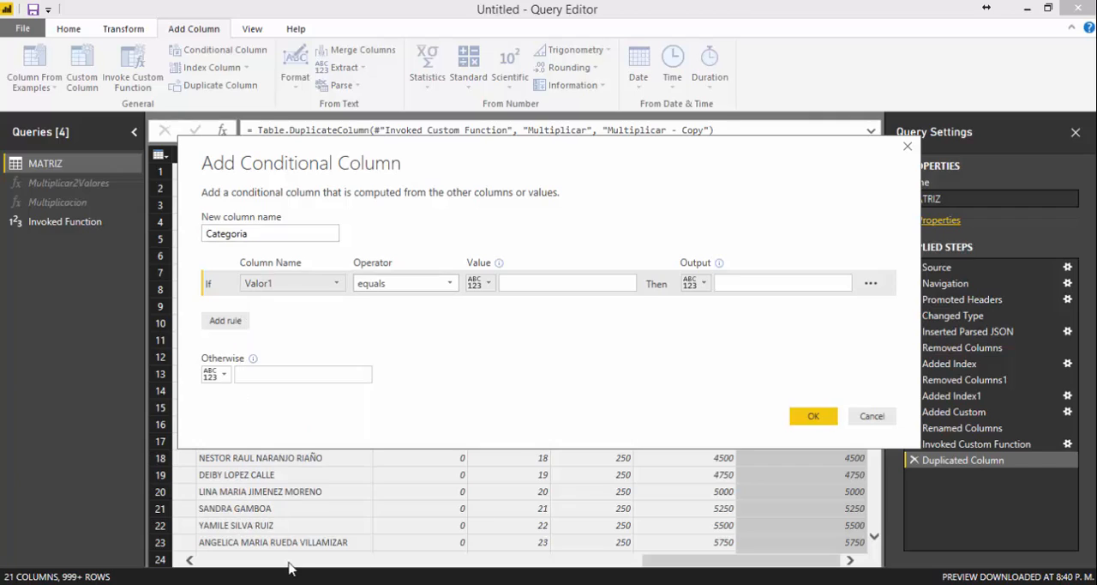
left_click(448, 285)
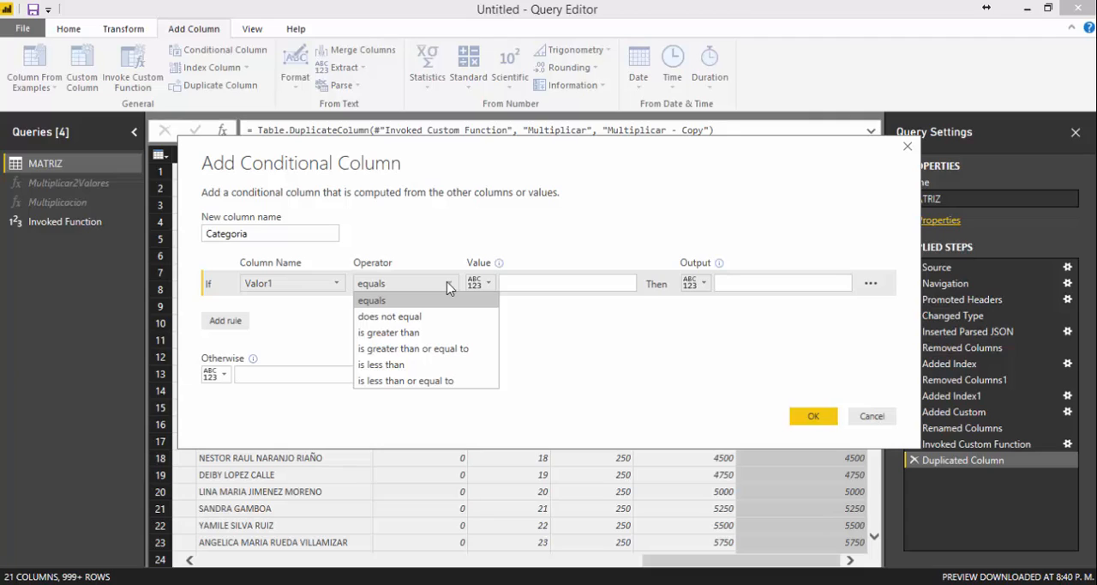
left_click(419, 350)
left_click(557, 283)
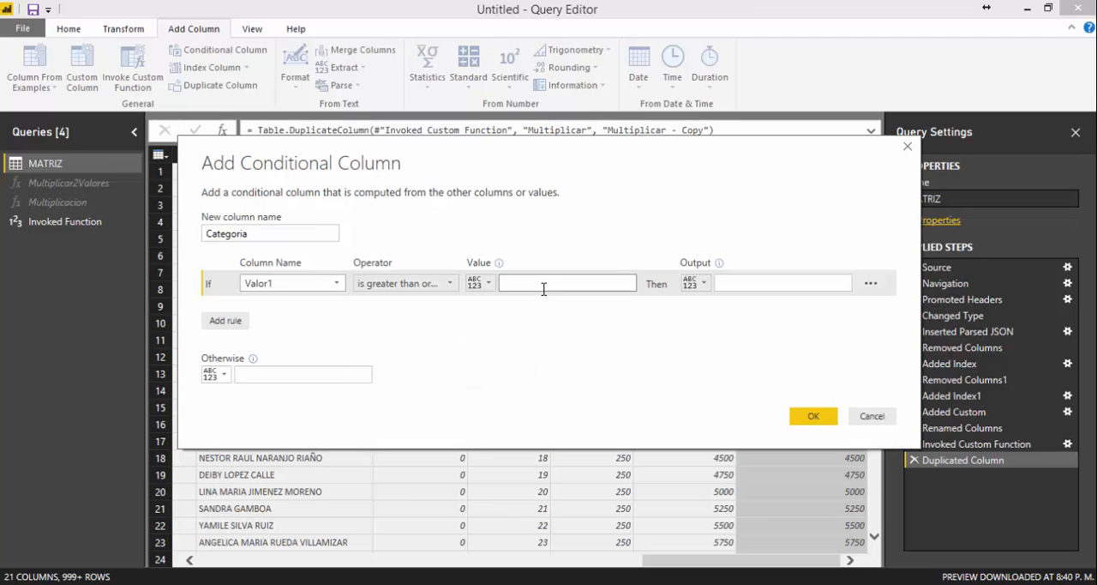
type("100")
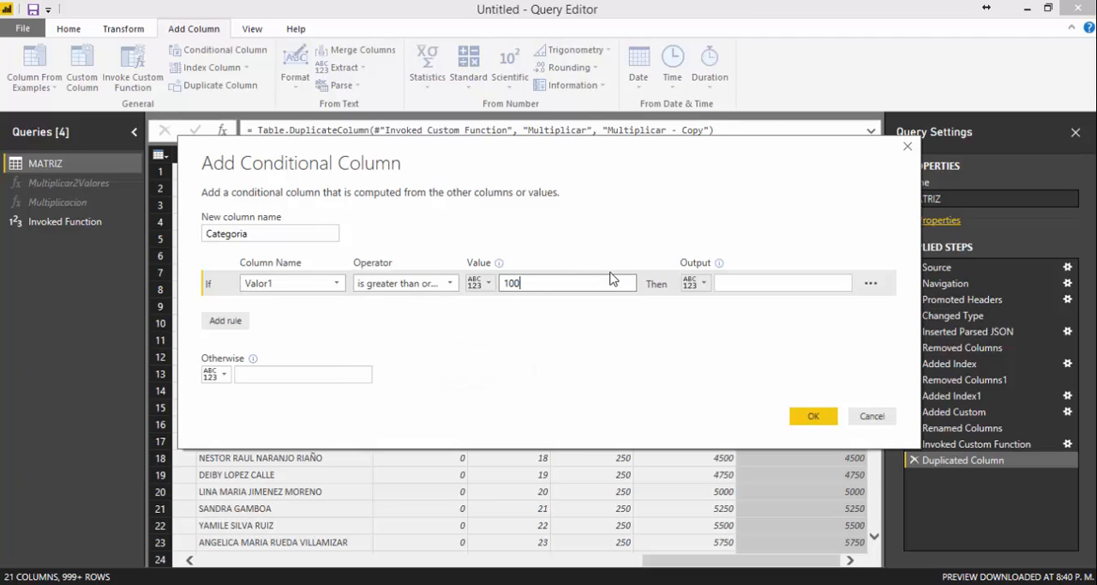
Set the rule's output to Bajo and the otherwise value to Alto, and create the Categoria column.
left_click(761, 284)
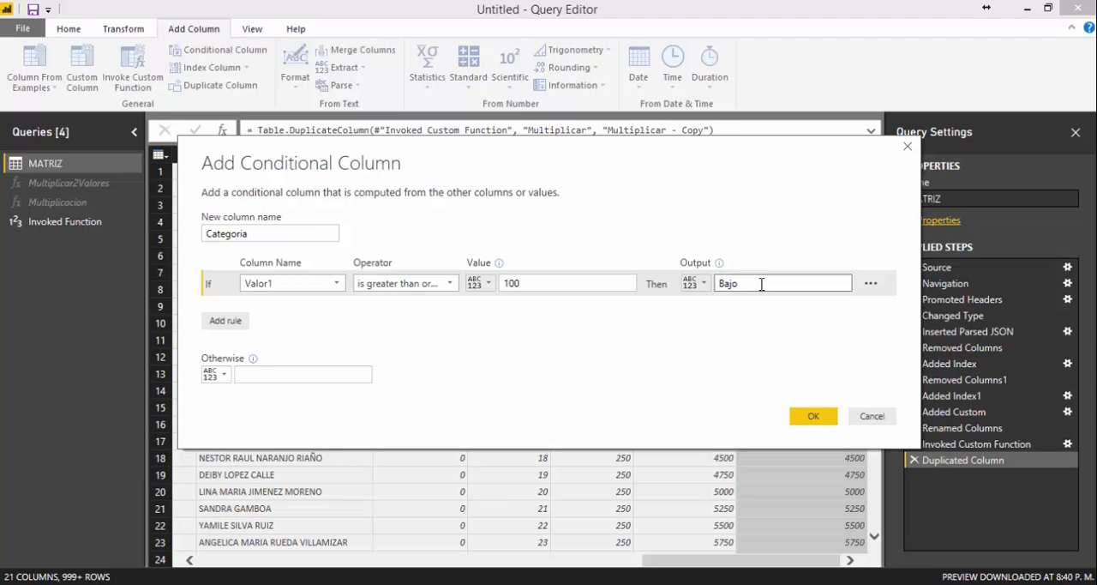
left_click(283, 373)
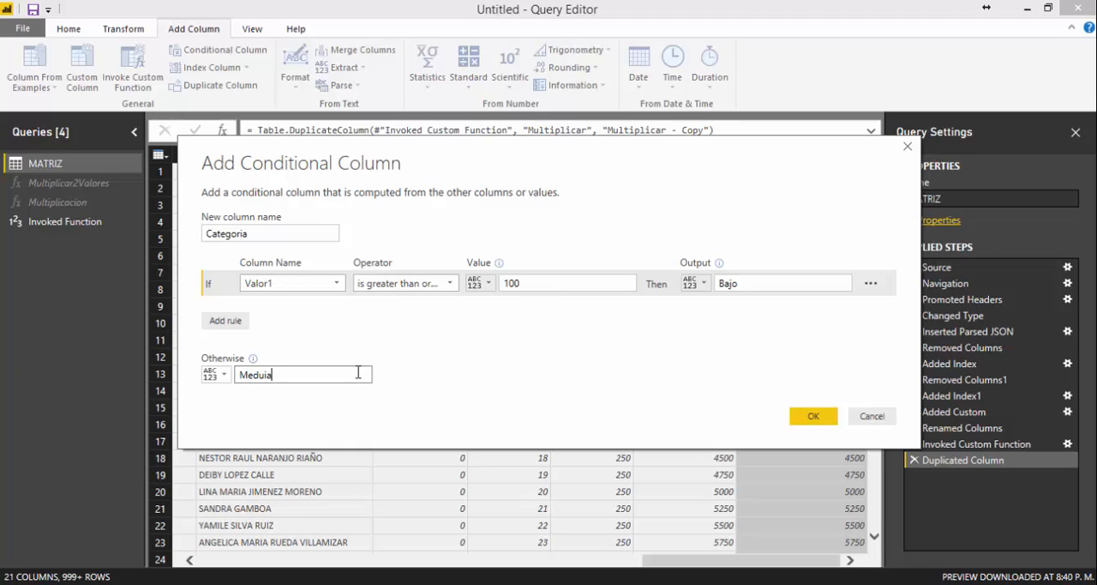
key("BackSpace")
key("BackSpace")
left_click(820, 416)
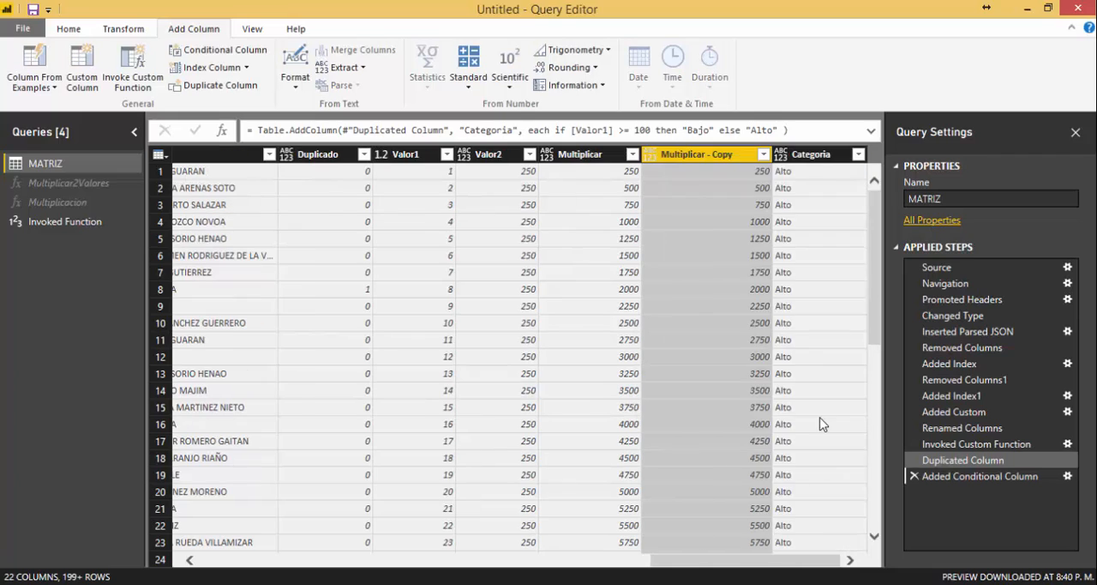
left_click(809, 173)
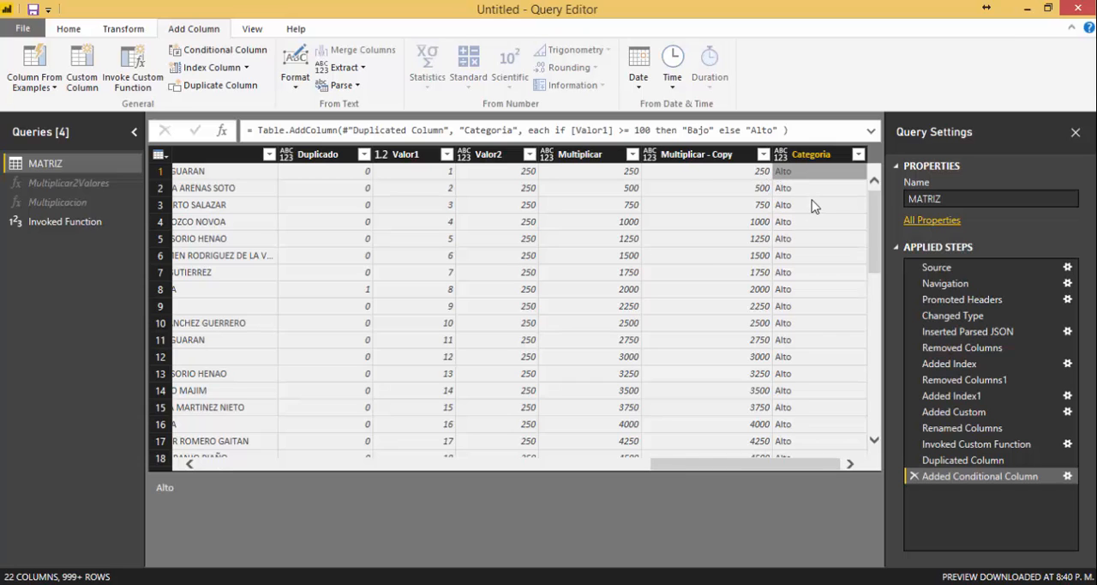
Review the Categoria column's values and its conditional formula in the MATRIZ query.
scroll(815, 206, "down", 3)
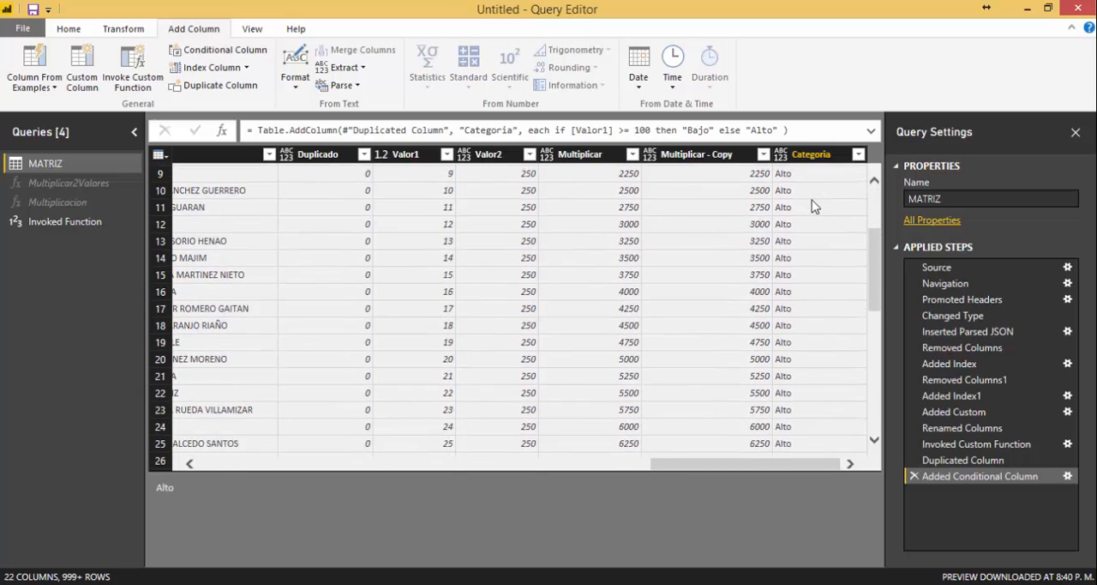
scroll(814, 206, "up", 3)
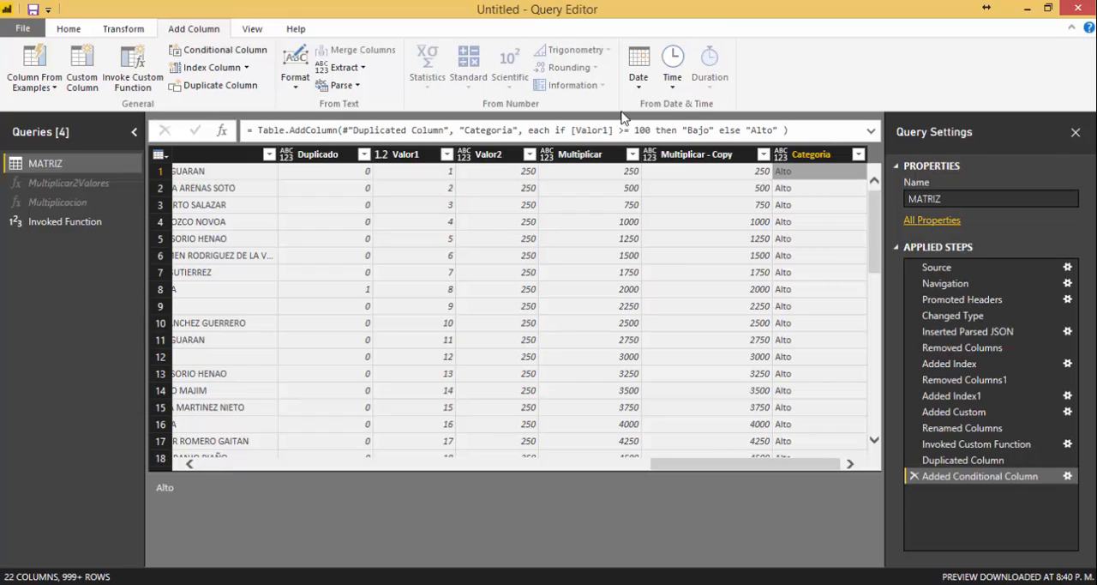
left_click(873, 133)
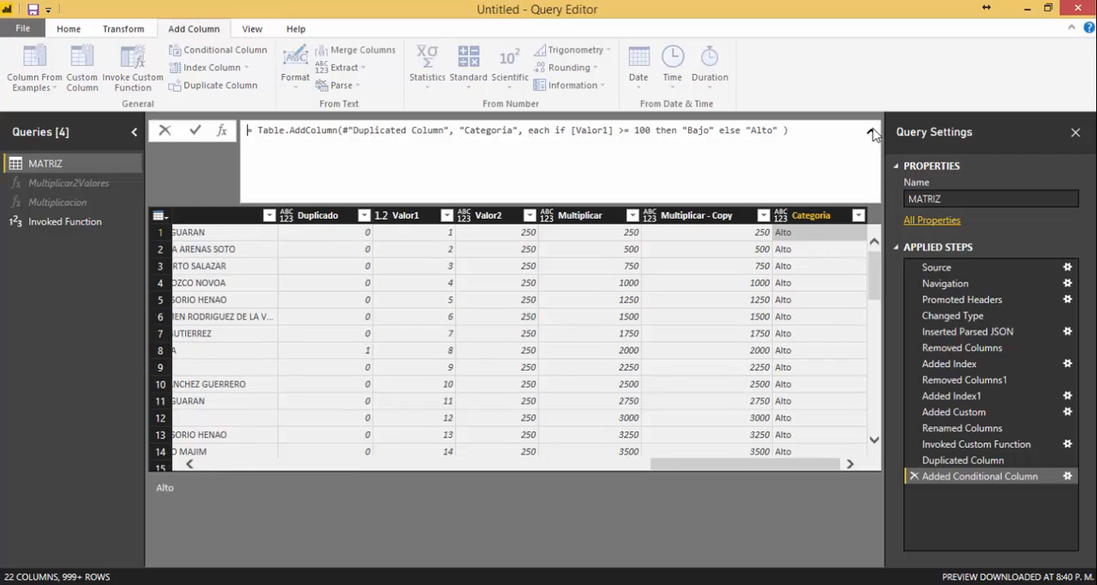
double_click(439, 130)
left_click(871, 131)
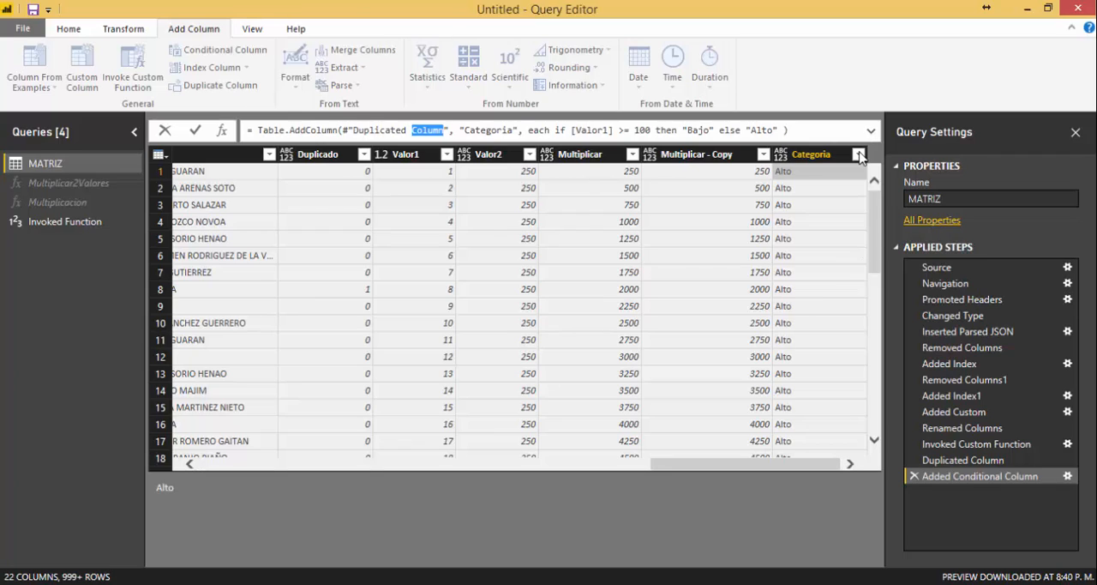
left_click(800, 161)
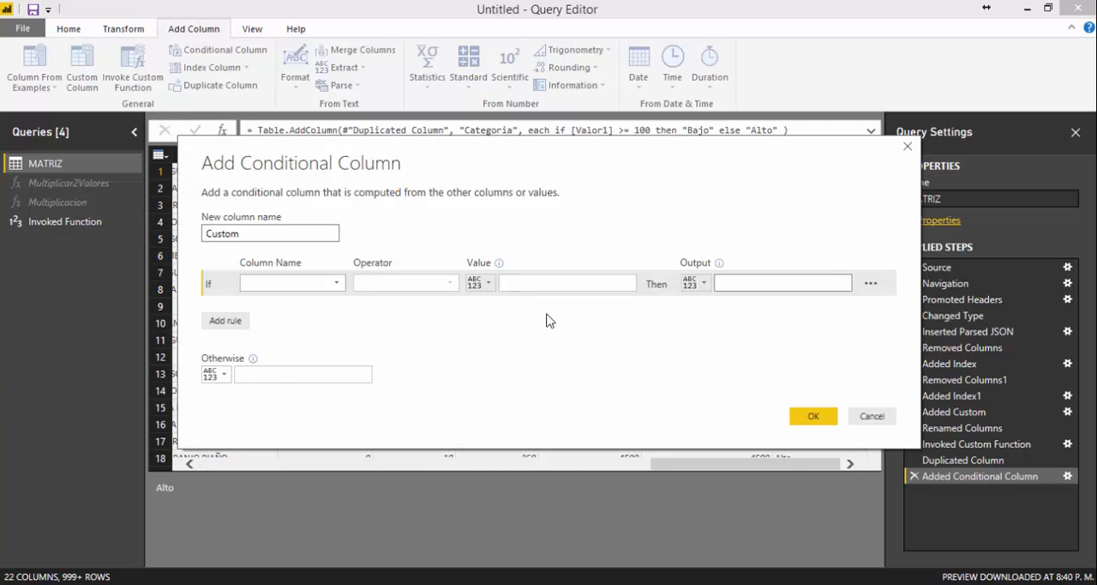
left_click(223, 326)
left_click(227, 346)
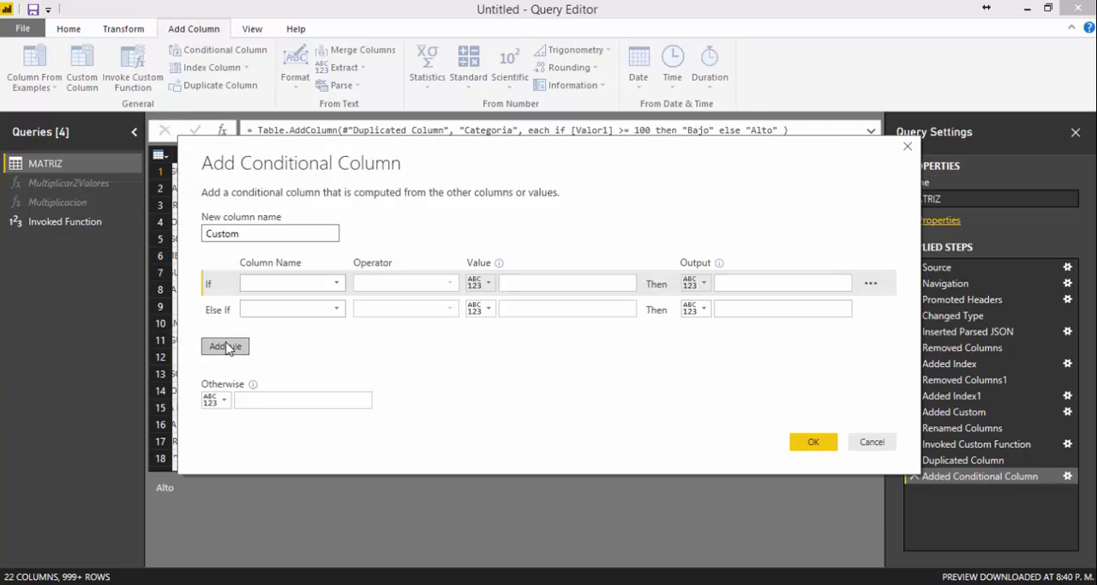
left_click(226, 371)
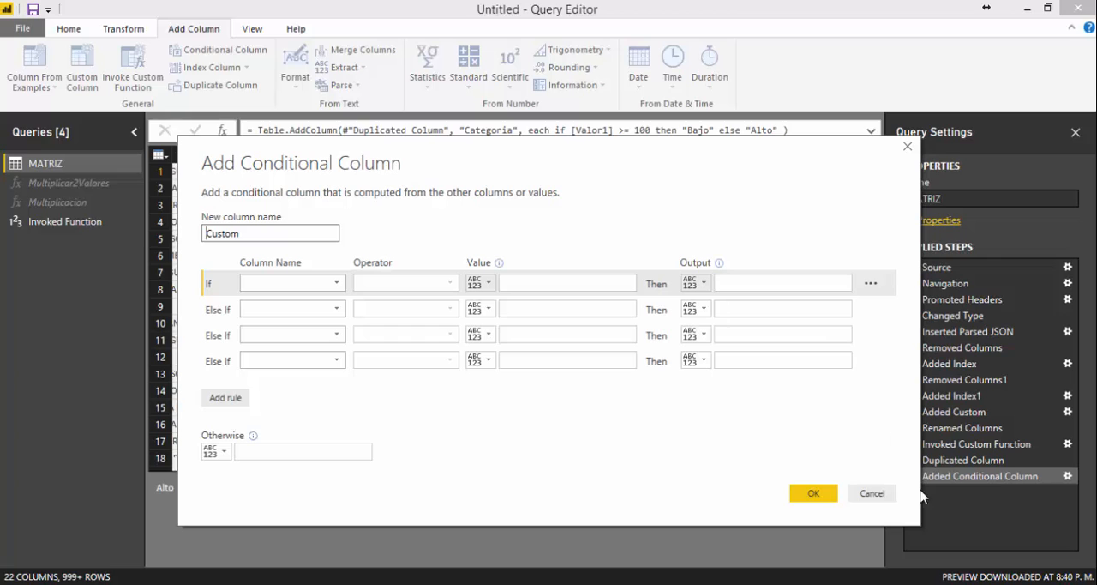
left_click(872, 493)
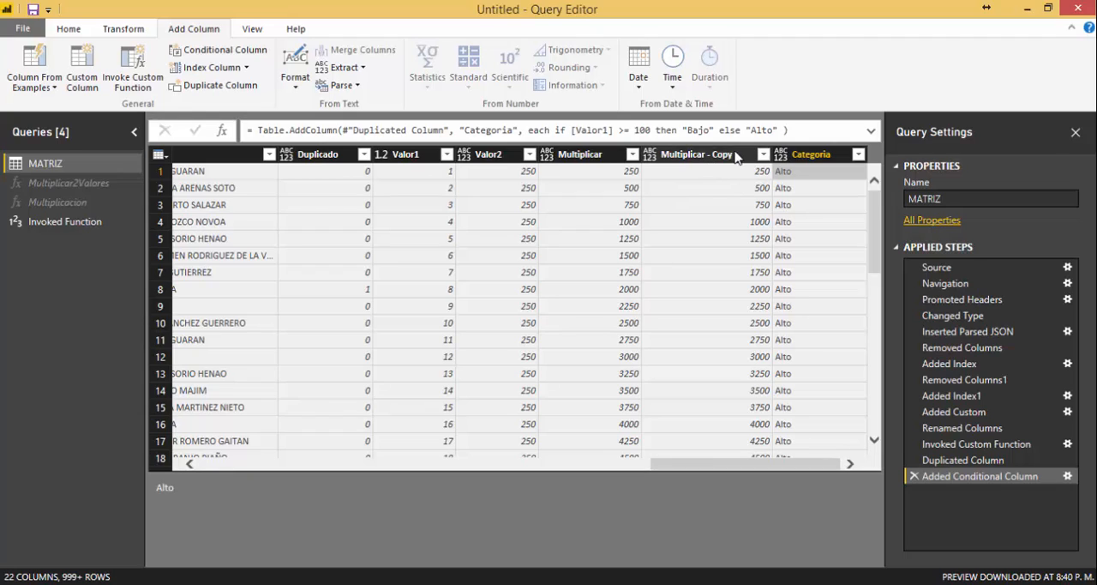
Add a new column that holds the Categoria values converted to uppercase.
left_click(296, 88)
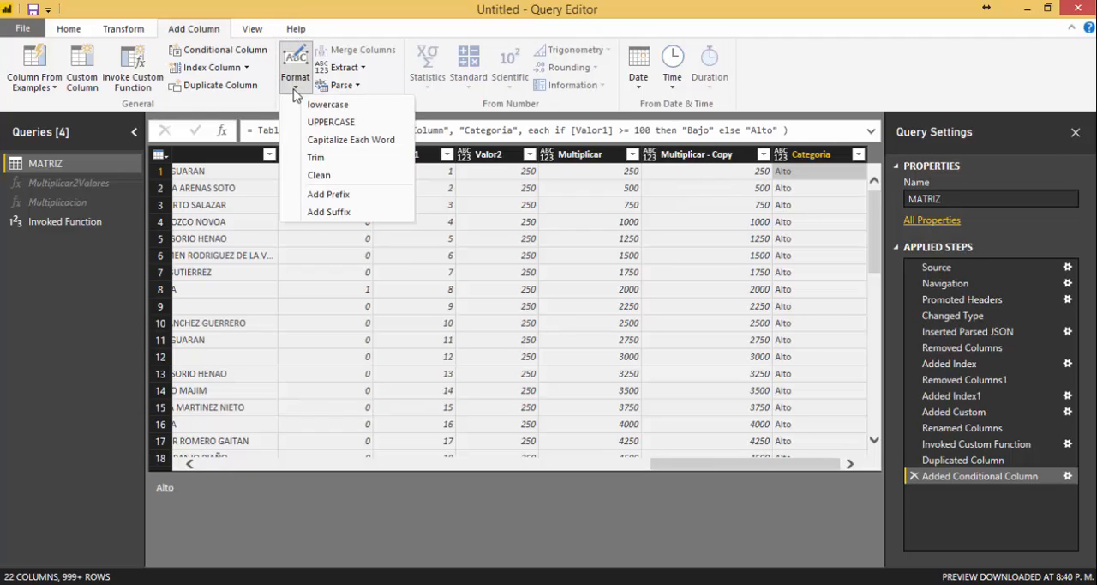
left_click(820, 159)
left_click(828, 161)
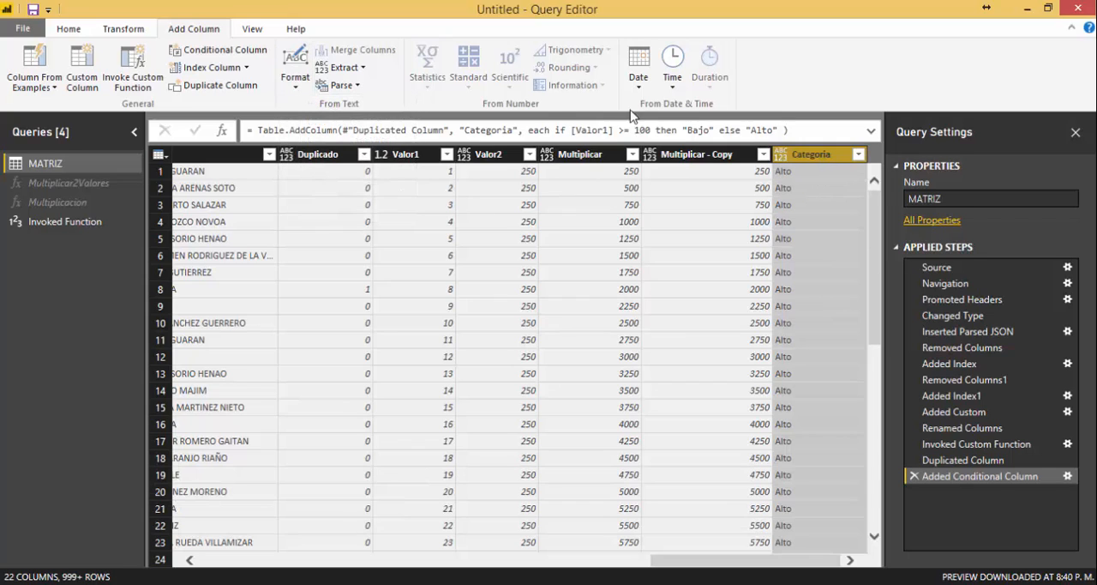
left_click(297, 93)
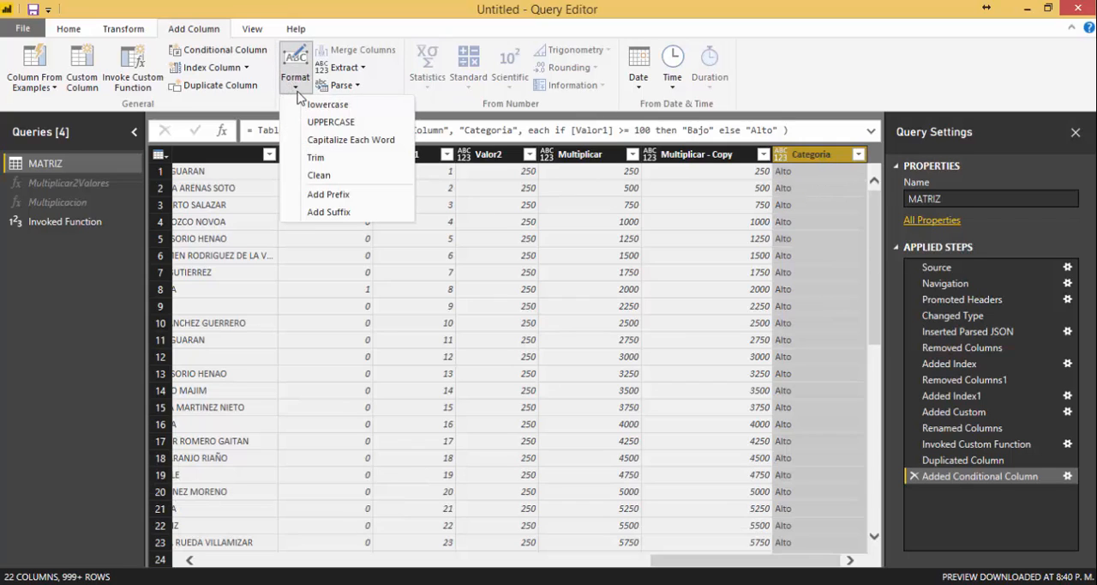
left_click(343, 123)
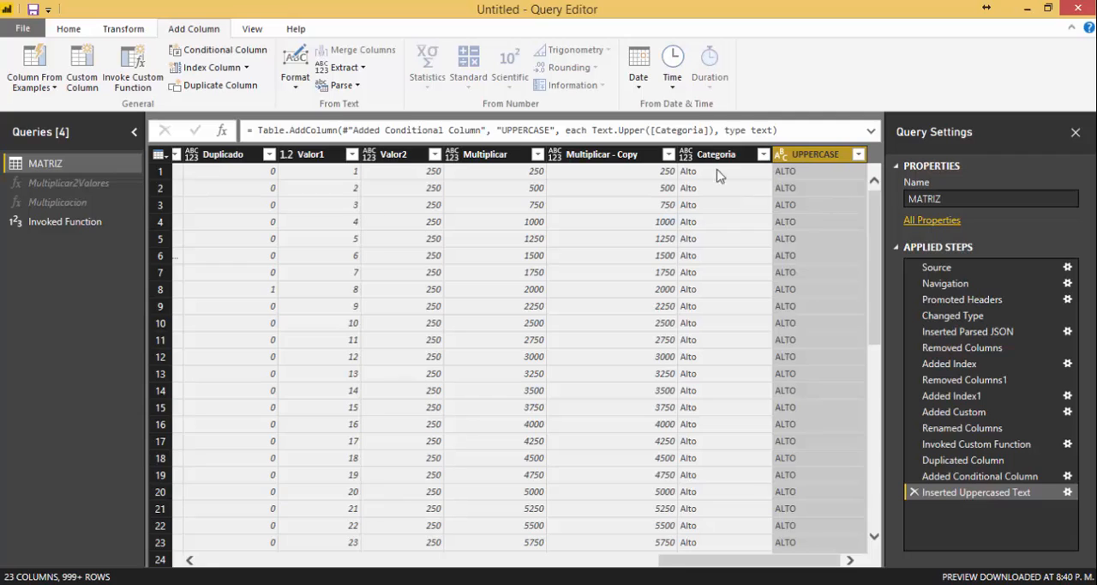
Add a new column that holds the Categoria values with each word capitalized.
left_click(717, 156)
left_click(809, 159)
left_click(728, 156)
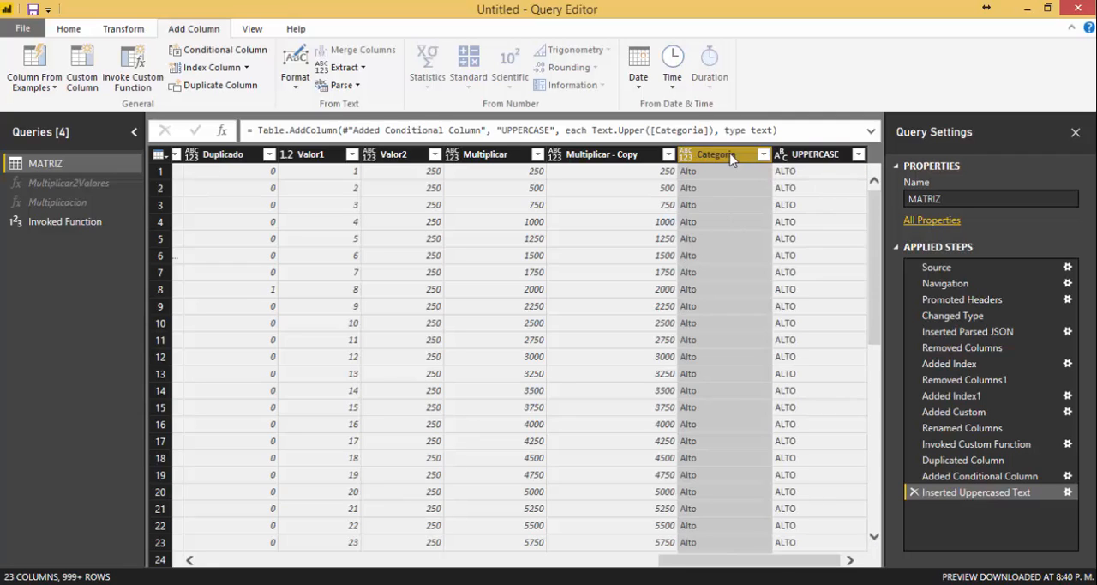
left_click(296, 85)
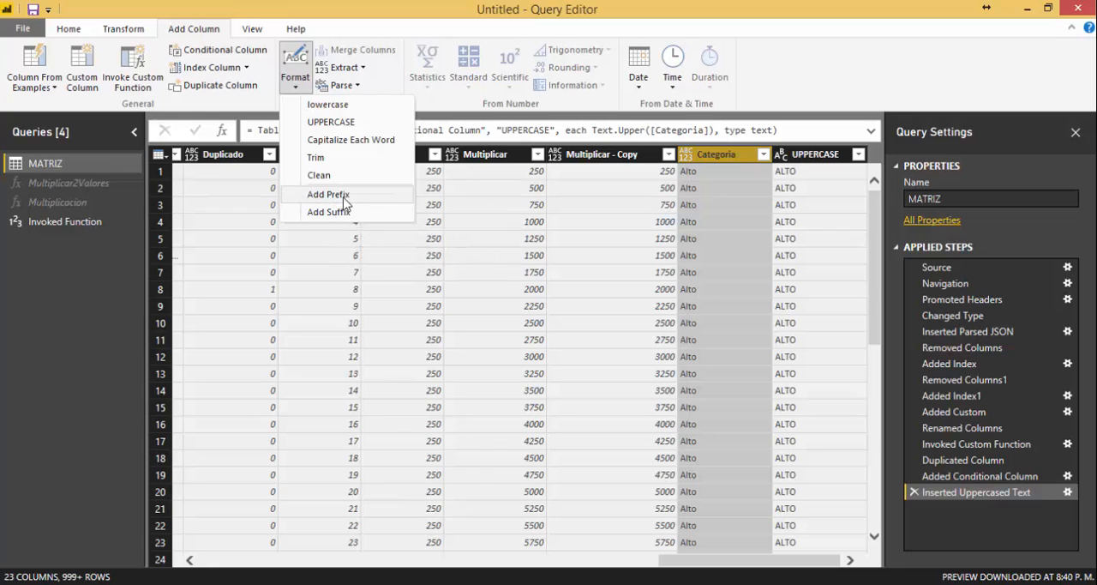
left_click(359, 146)
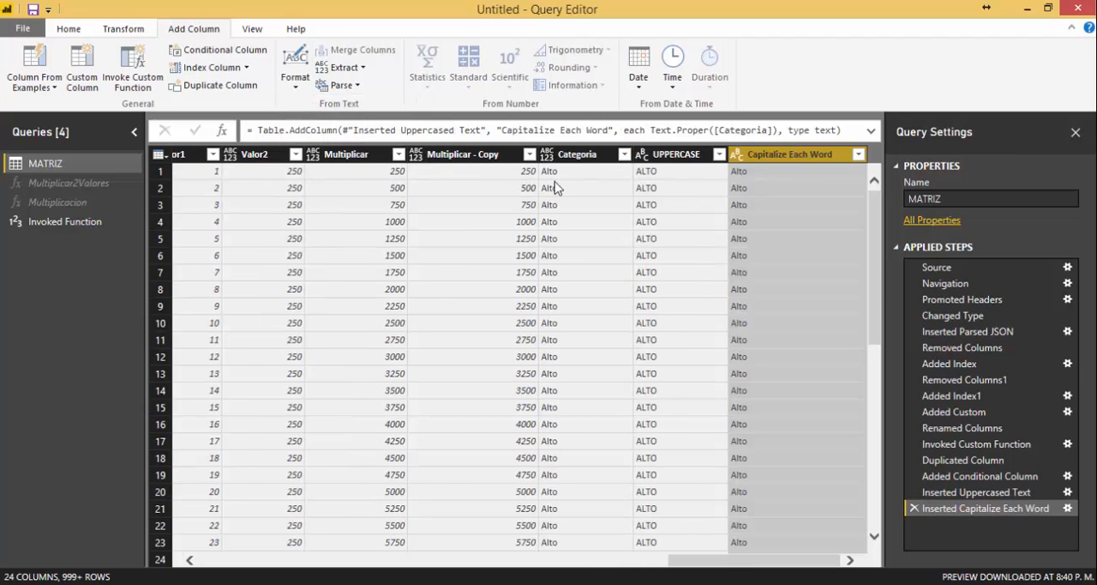
Remove the existing Trim column and add a new one with the trimmed Capitalize Each Word values.
left_click(768, 177)
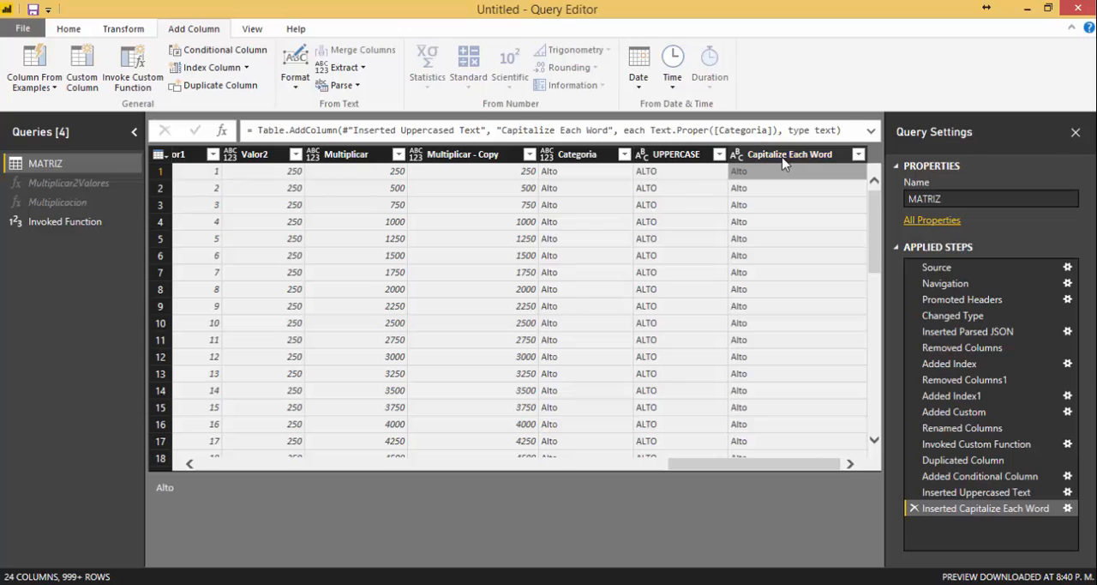
left_click(665, 158)
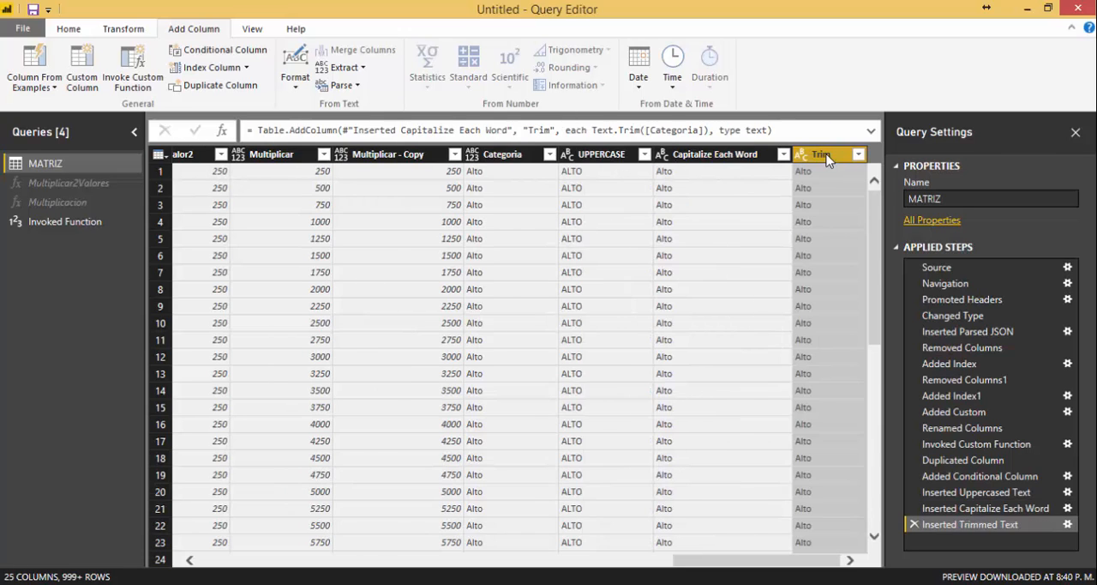
key("Delete")
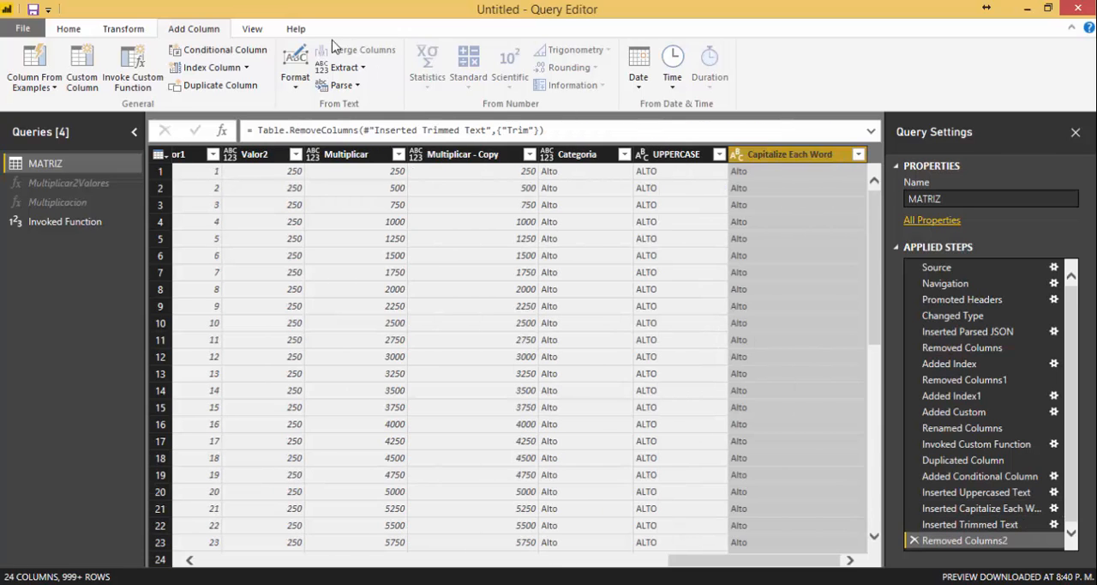
left_click(297, 89)
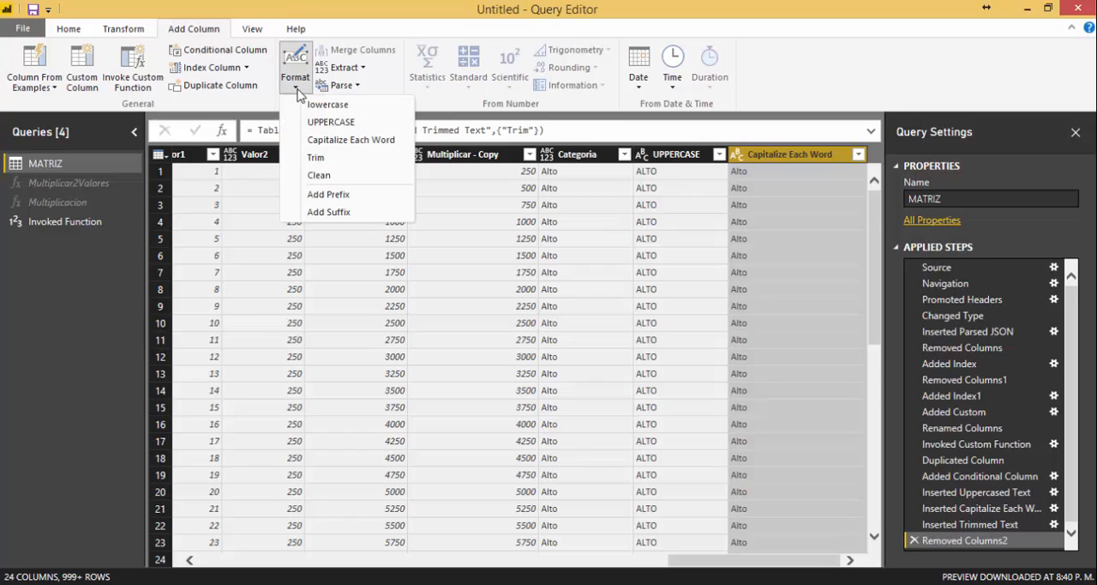
left_click(335, 160)
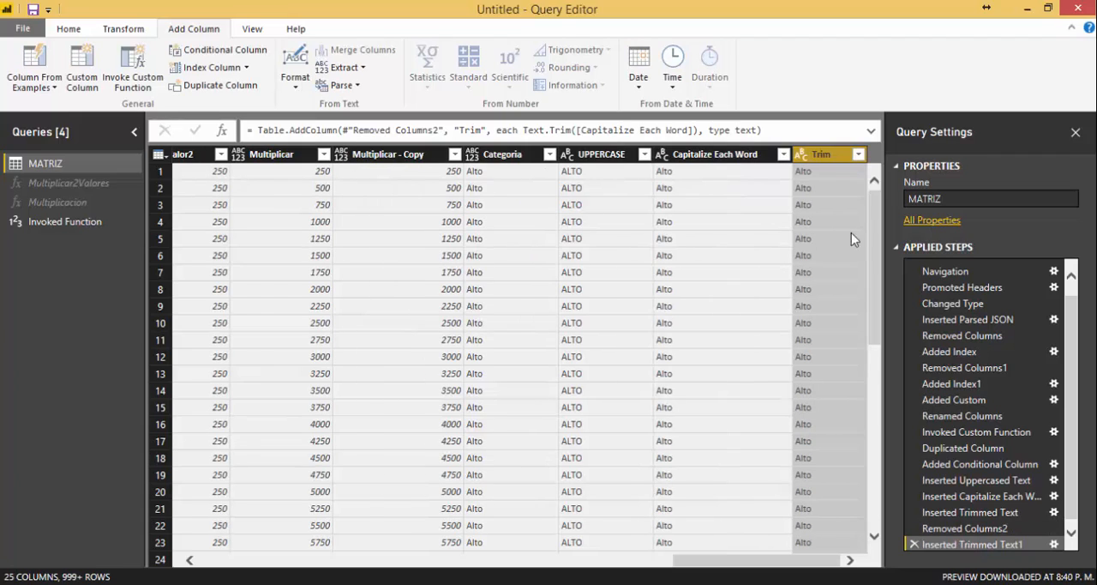
left_click(836, 171)
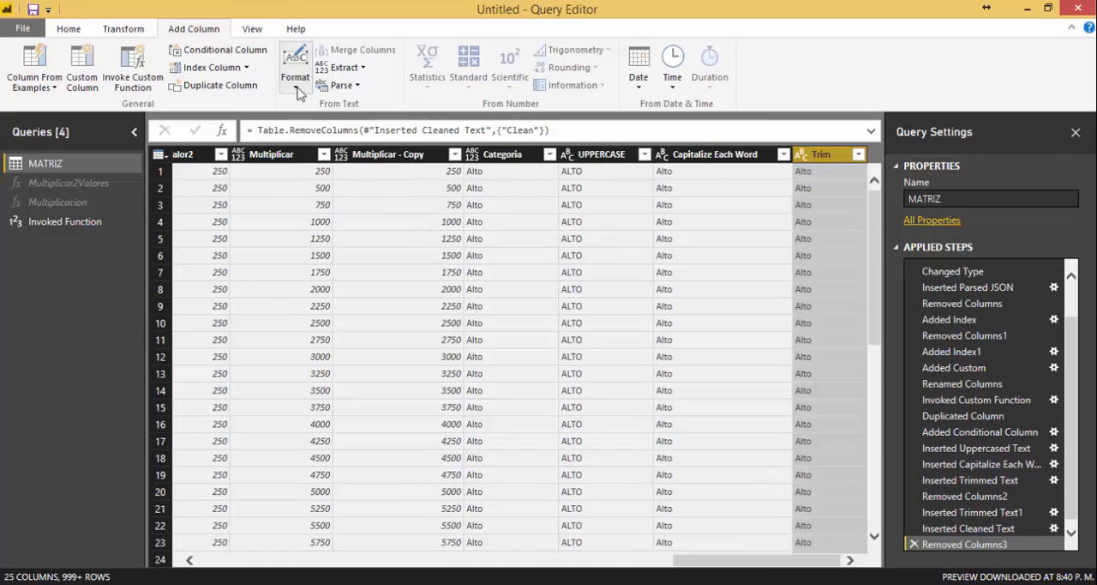
Add a new column that puts the prefix P_ in front of the Trim column's values.
left_click(297, 89)
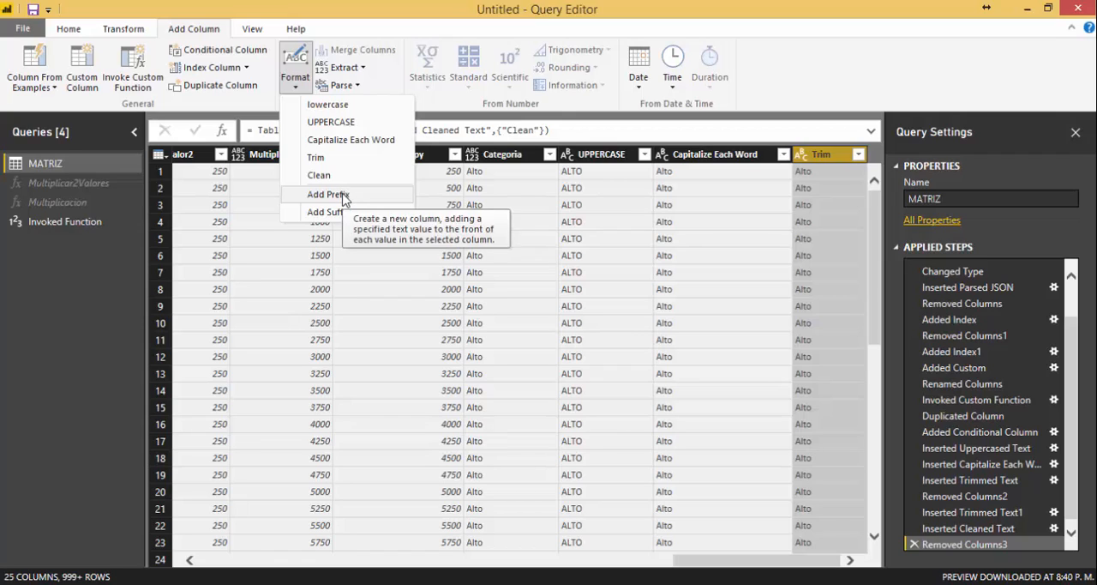
left_click(328, 195)
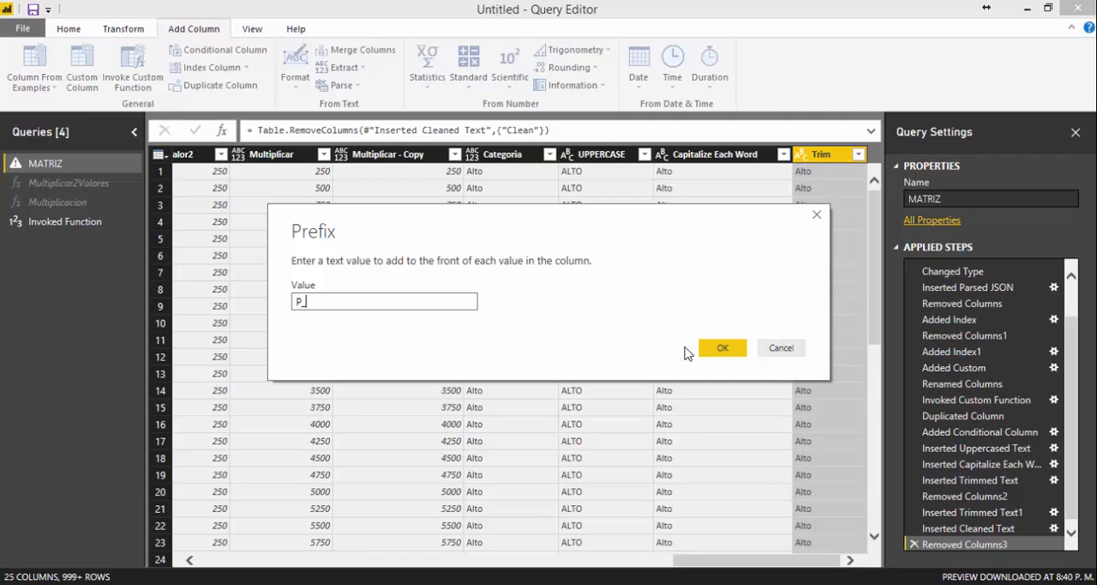
left_click(712, 348)
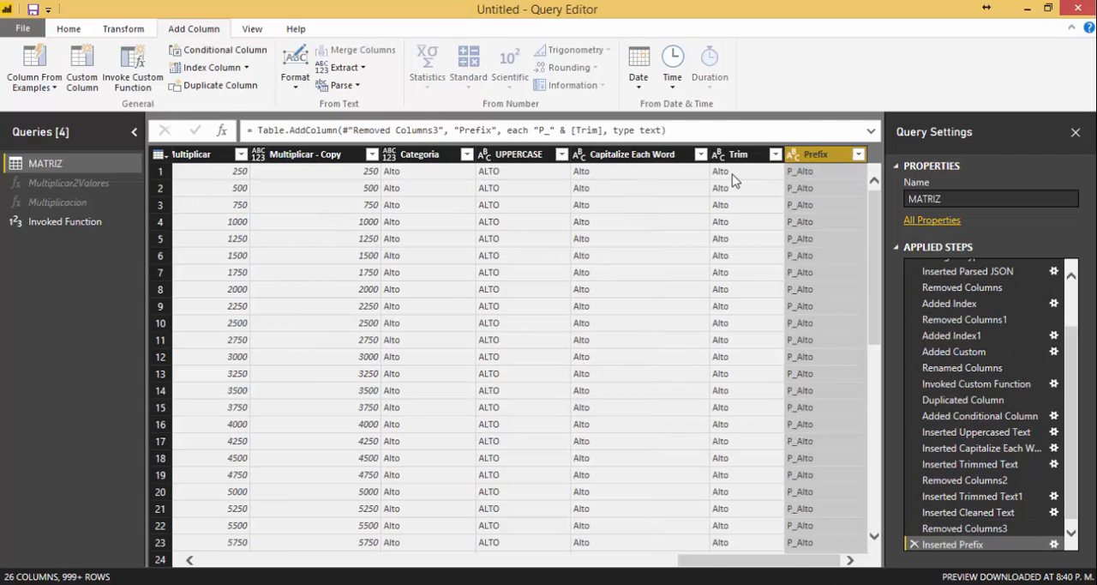
Add a new column with the text length of the Prefix column's values.
left_click(294, 89)
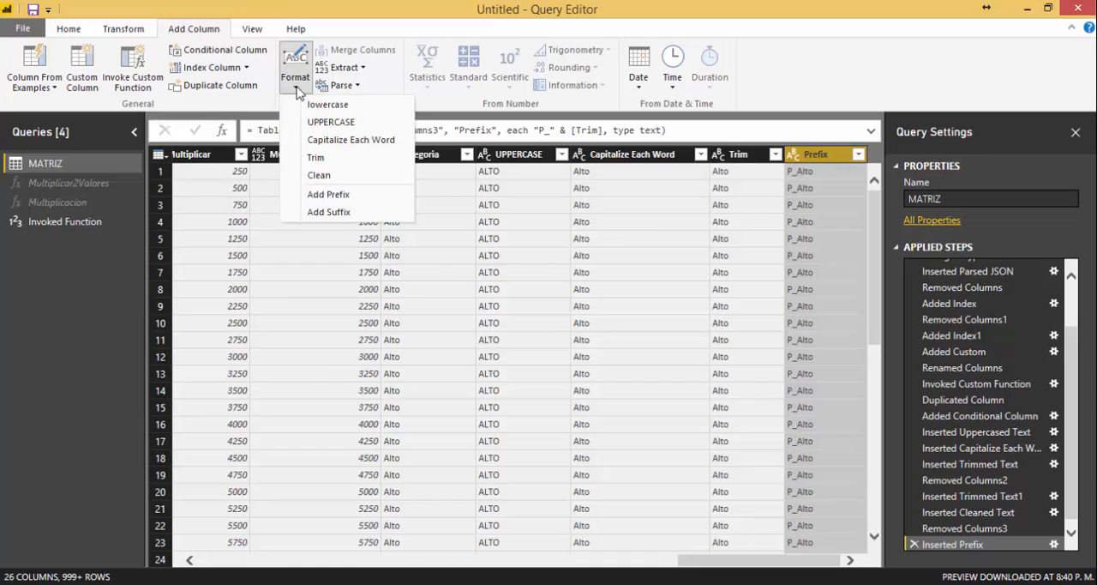
left_click(399, 68)
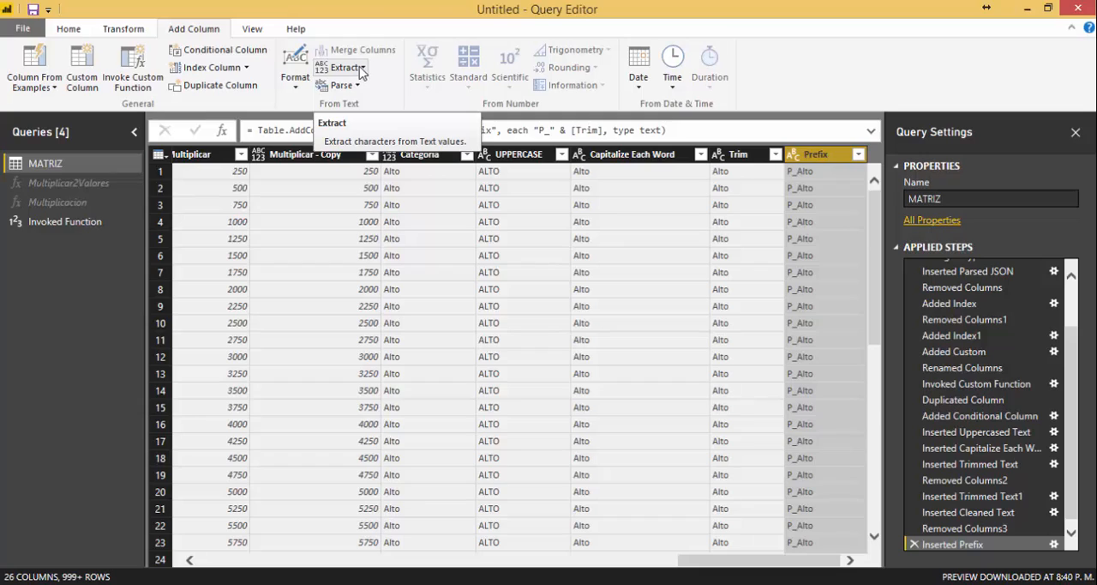
left_click(361, 68)
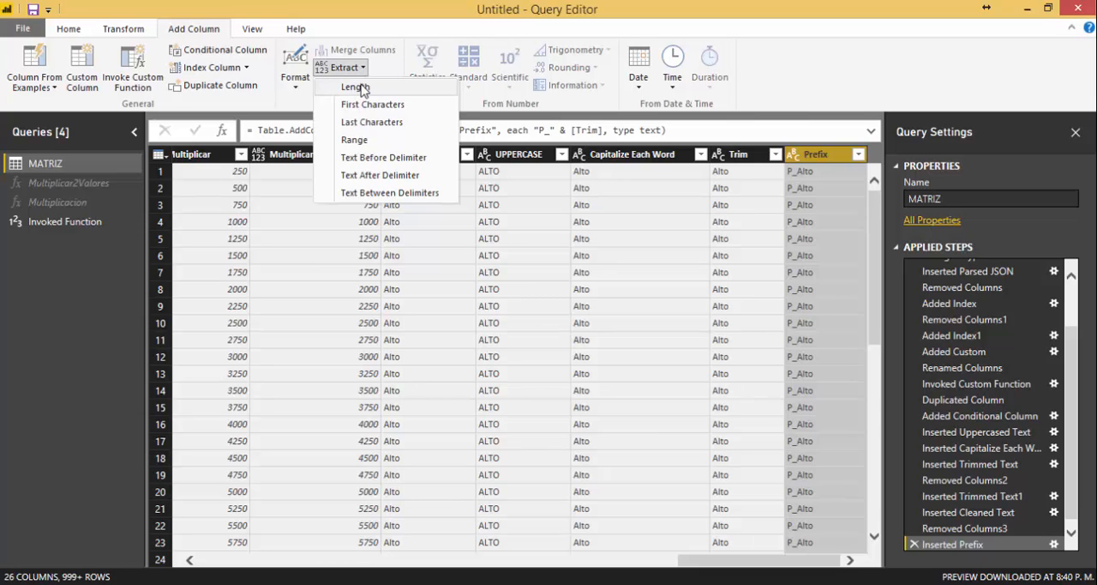
left_click(354, 88)
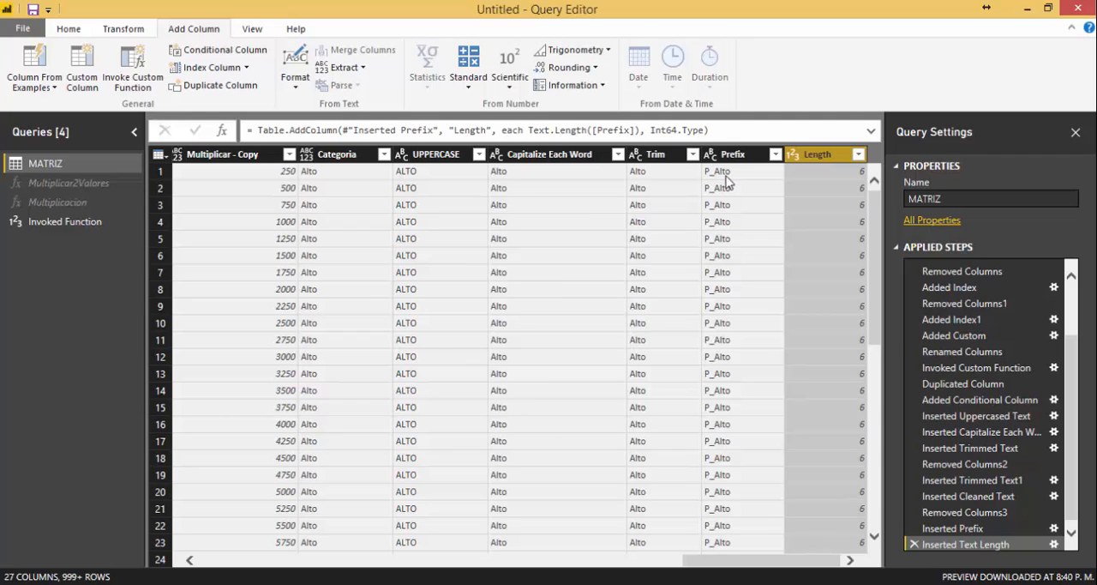
left_click(807, 174)
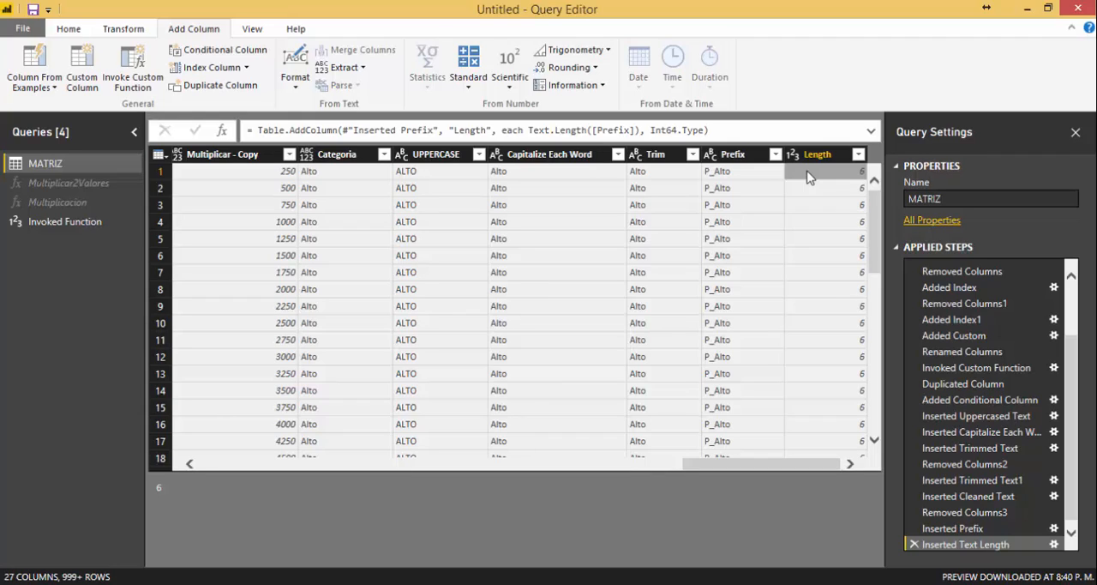
Add a new column that extracts the first 3 characters of the Prefix column.
left_click(364, 68)
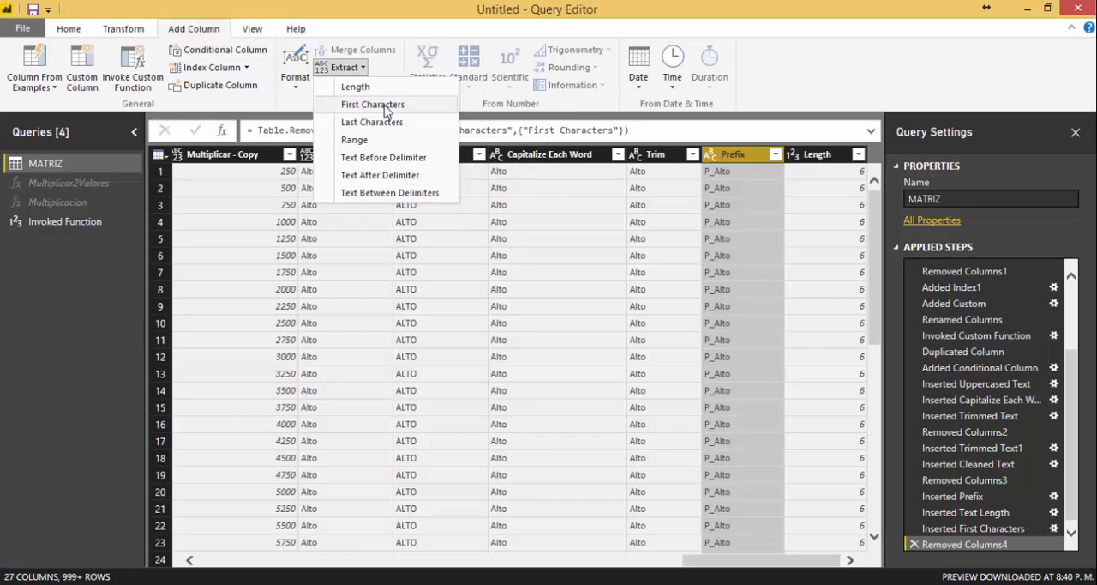
left_click(374, 105)
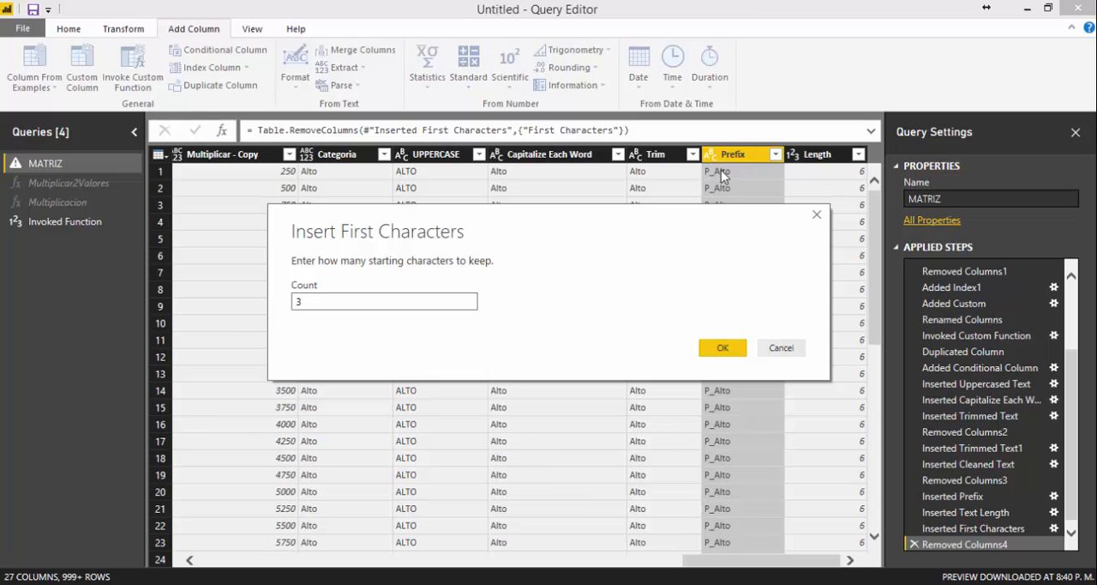
left_click(720, 347)
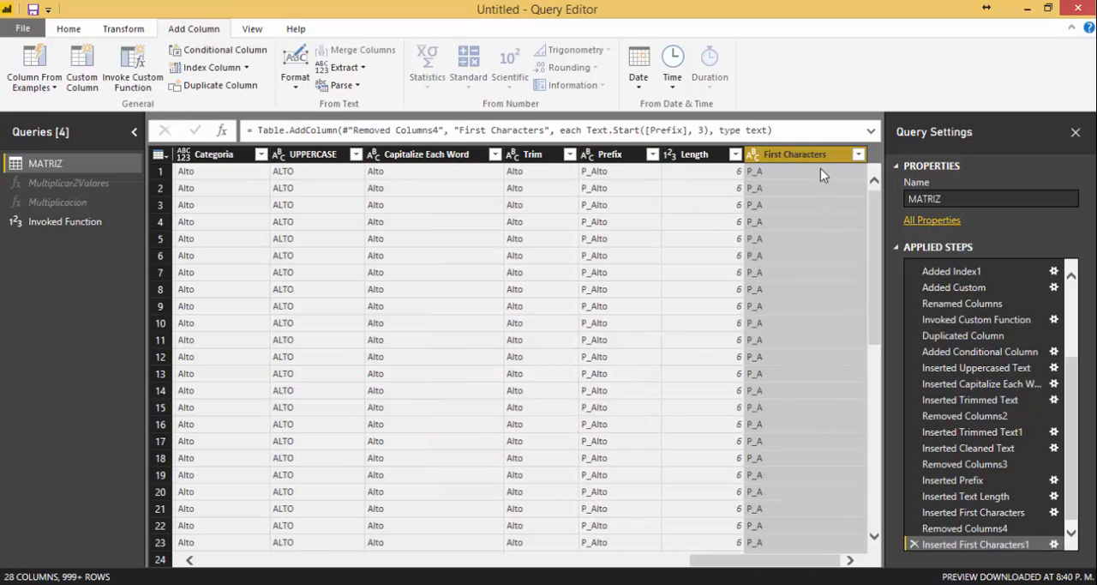
Add a new column that extracts the last 4 characters of the Prefix column.
left_click(609, 156)
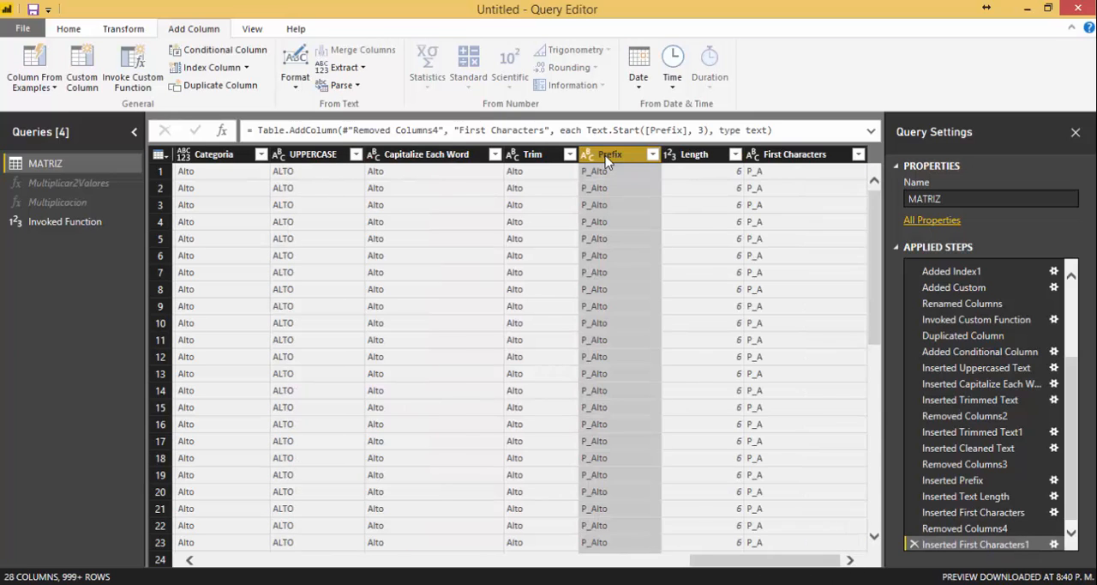
left_click(361, 68)
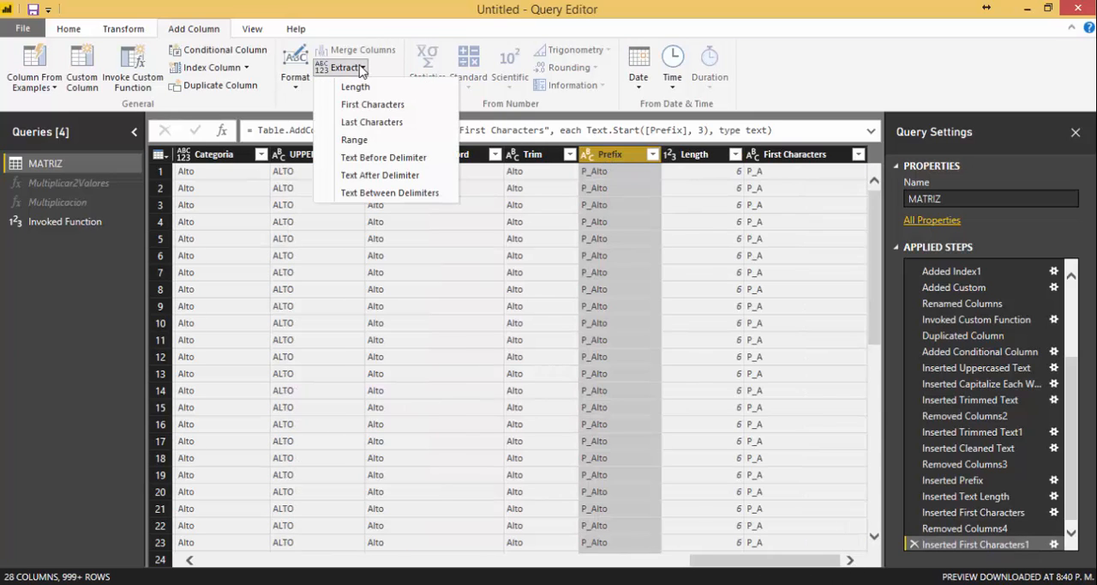
left_click(386, 125)
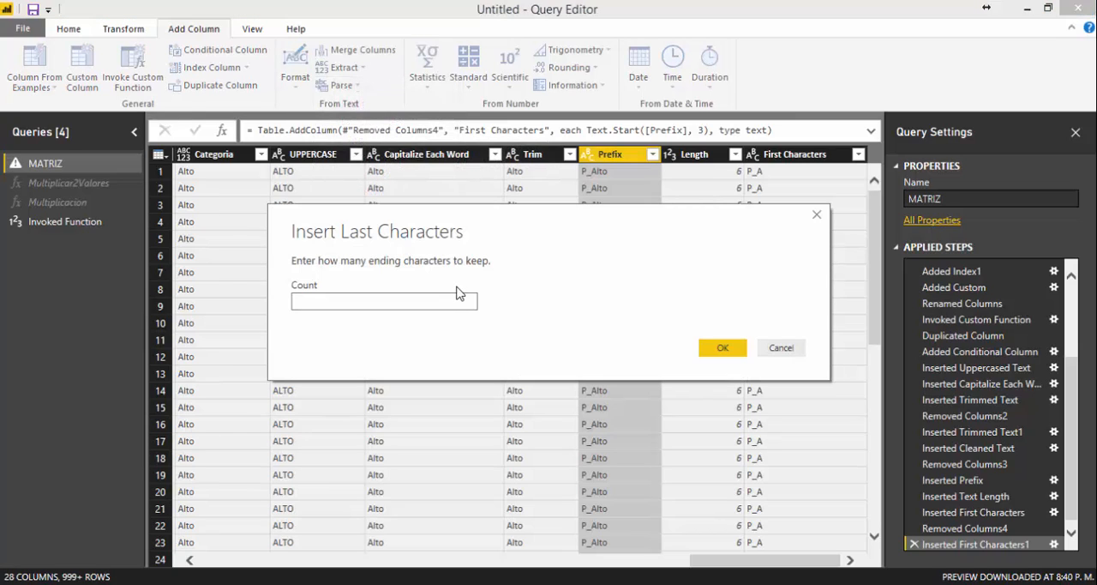
type("4")
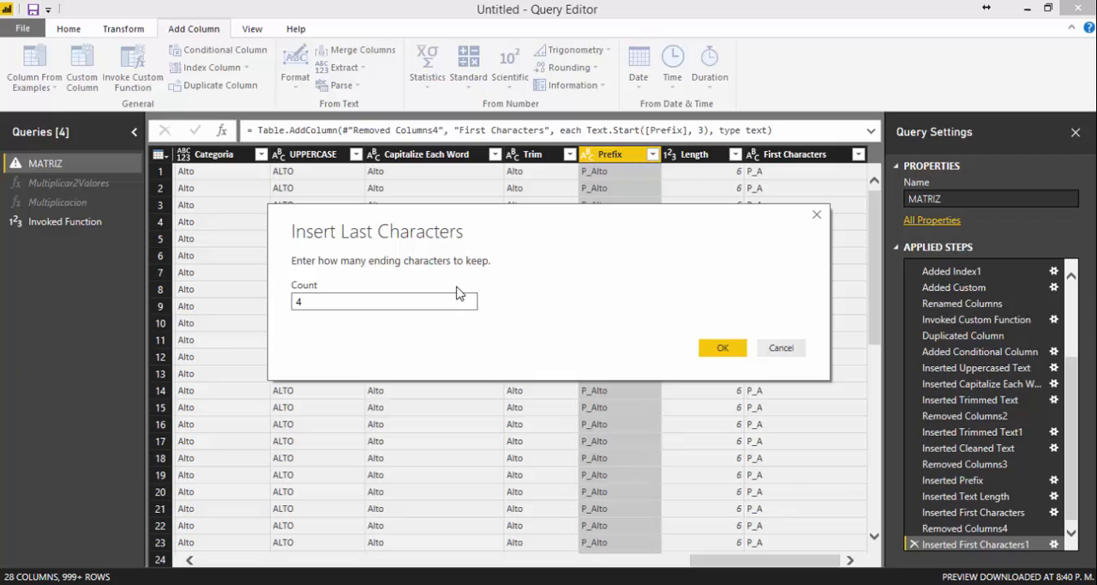
left_click(715, 346)
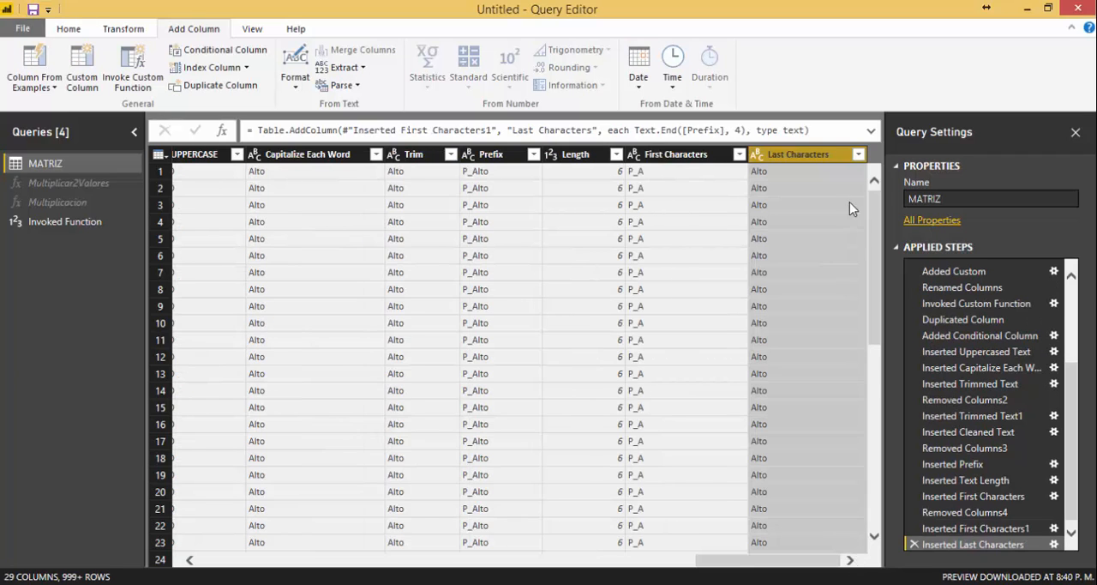
left_click(790, 171)
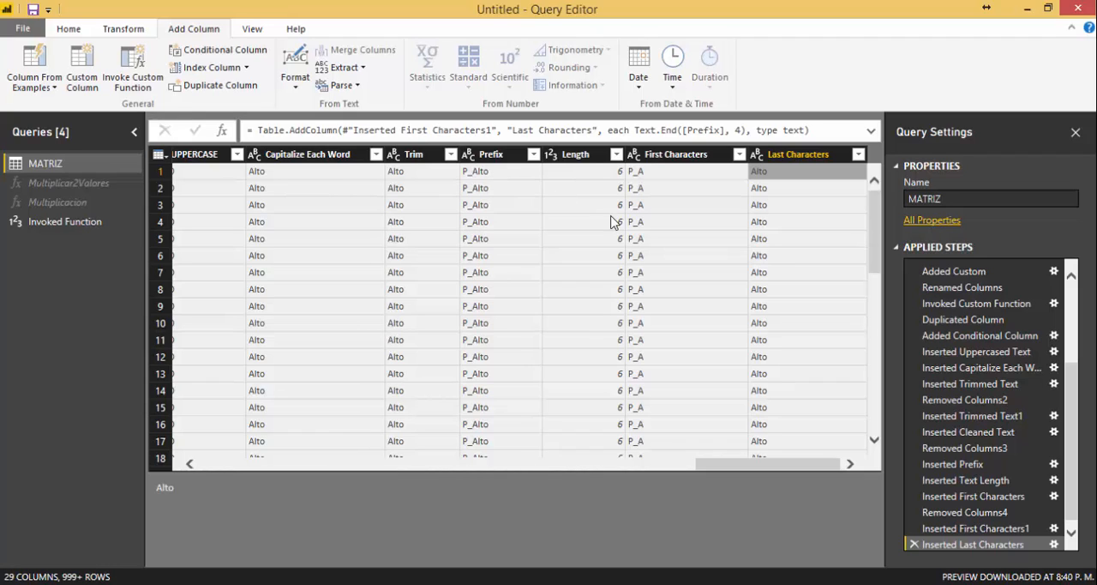
Review the extraction and parsing operations available for text in the Last Characters column.
left_click(358, 68)
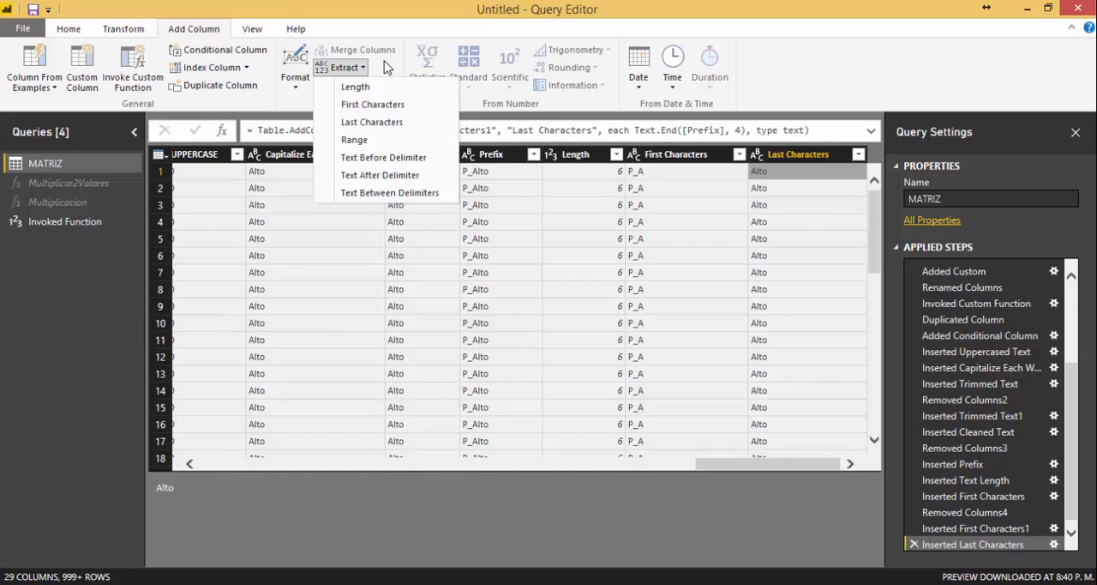
left_click(387, 66)
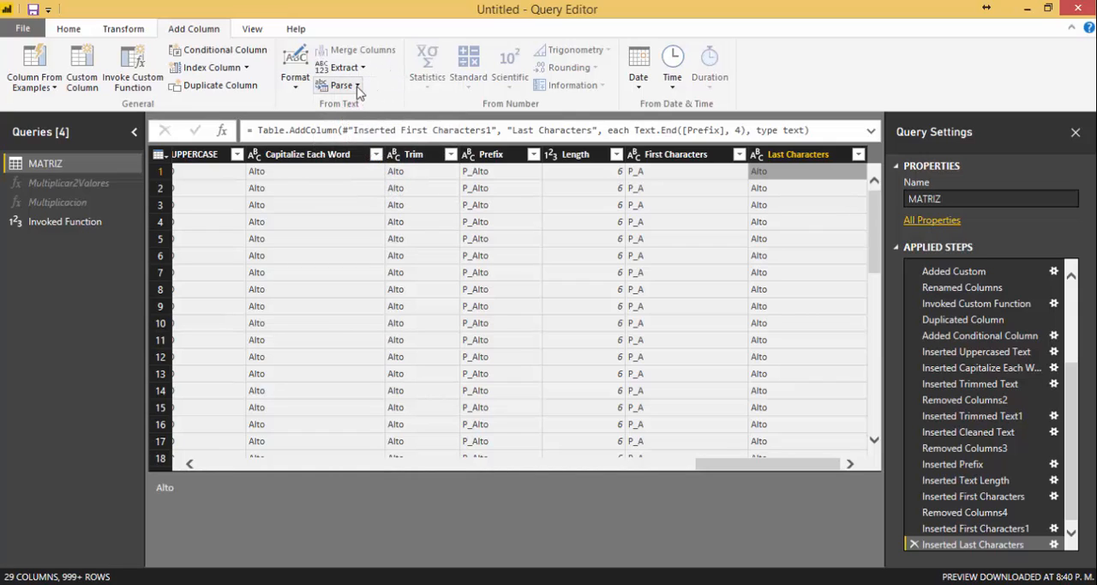
left_click(357, 86)
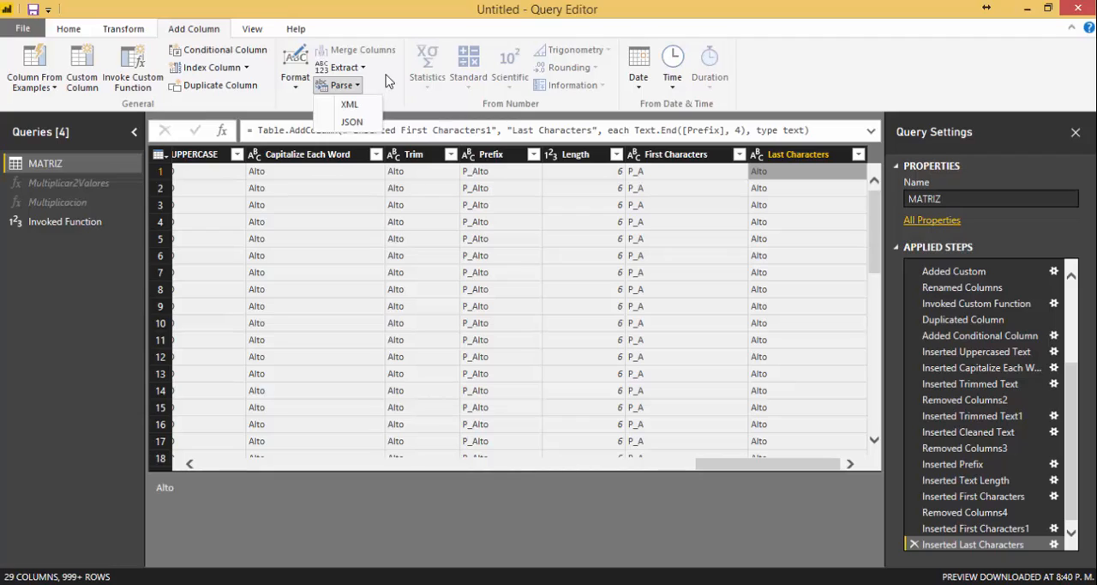
left_click(388, 78)
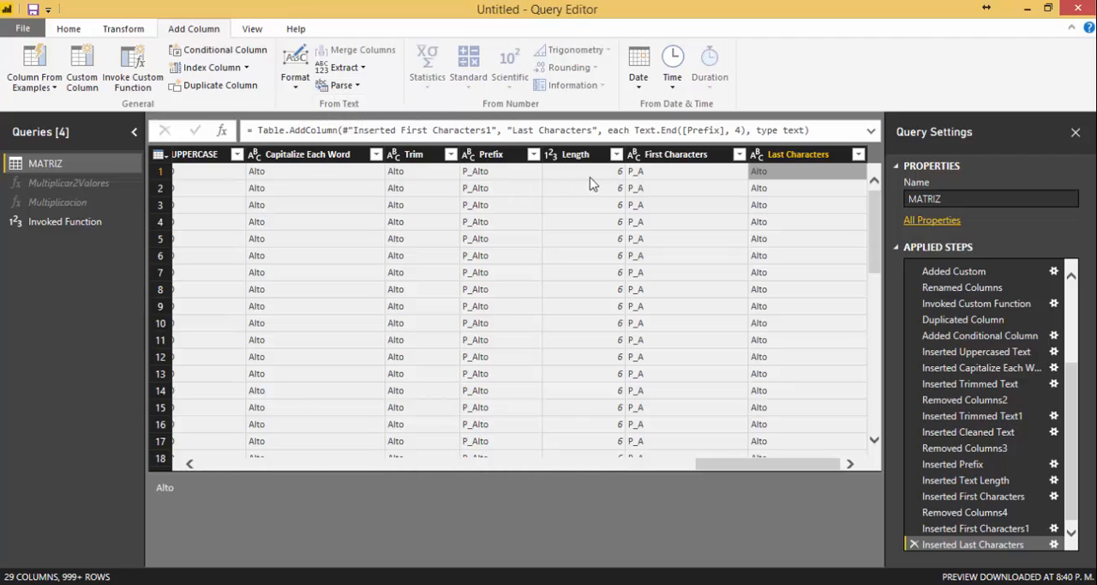
Examine the standard, scientific, trigonometry, rounding and information operations available for the numeric Multiplicar column.
left_click(553, 177)
left_click(499, 177)
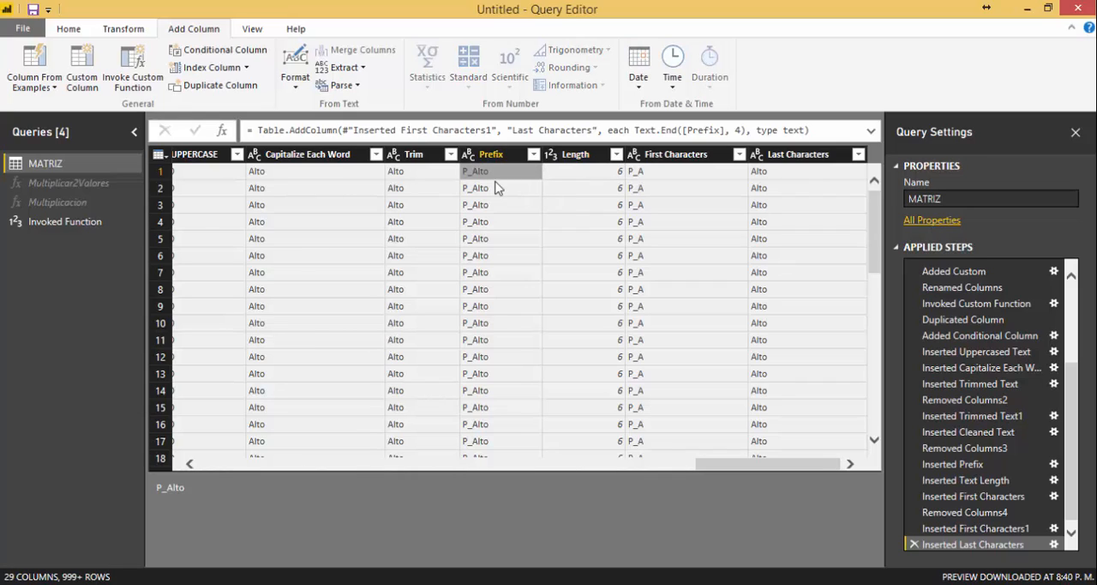
left_click(588, 177)
key("Left")
key("Left")
key("Left")
key("Left")
key("Left")
key("Left")
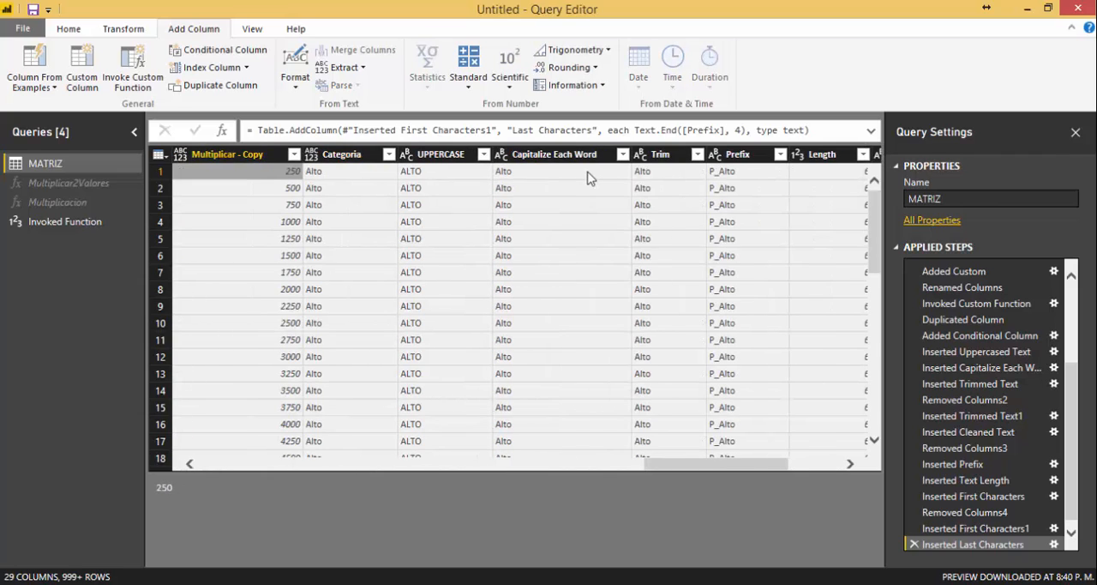
key("Left")
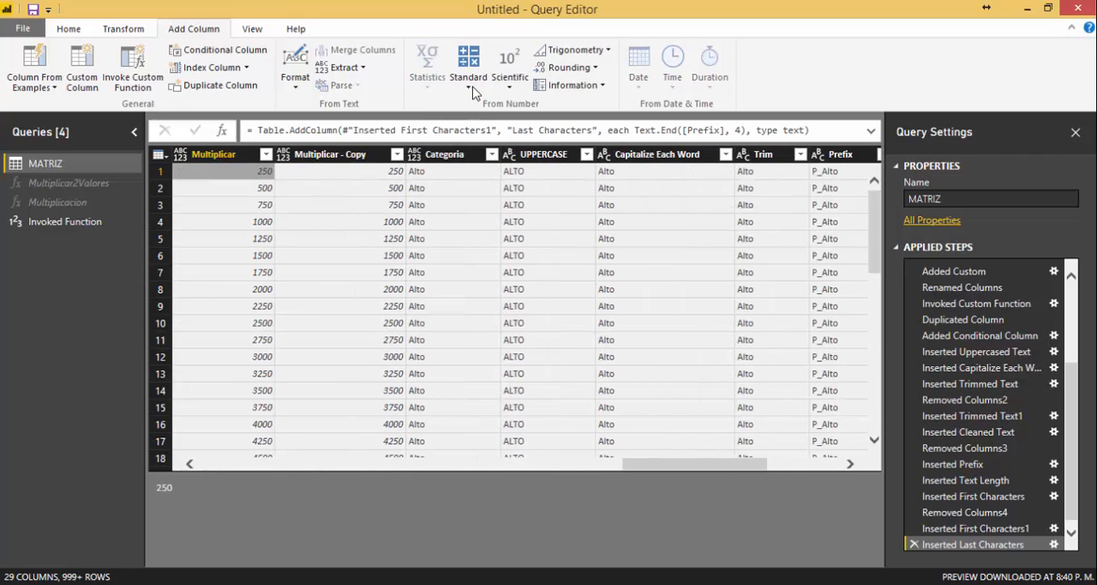
left_click(470, 91)
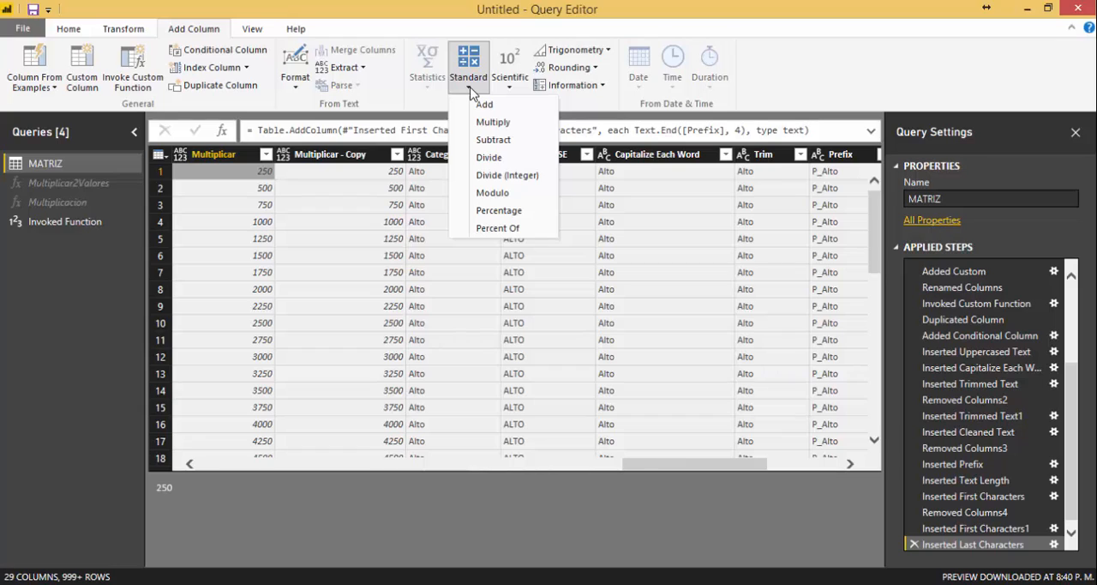
left_click(510, 86)
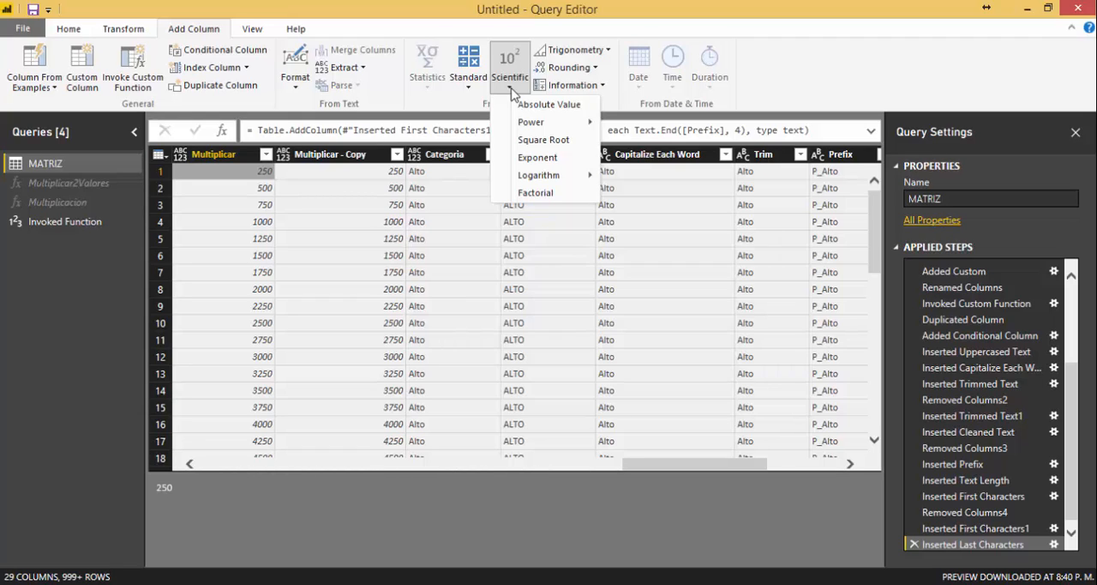
left_click(612, 51)
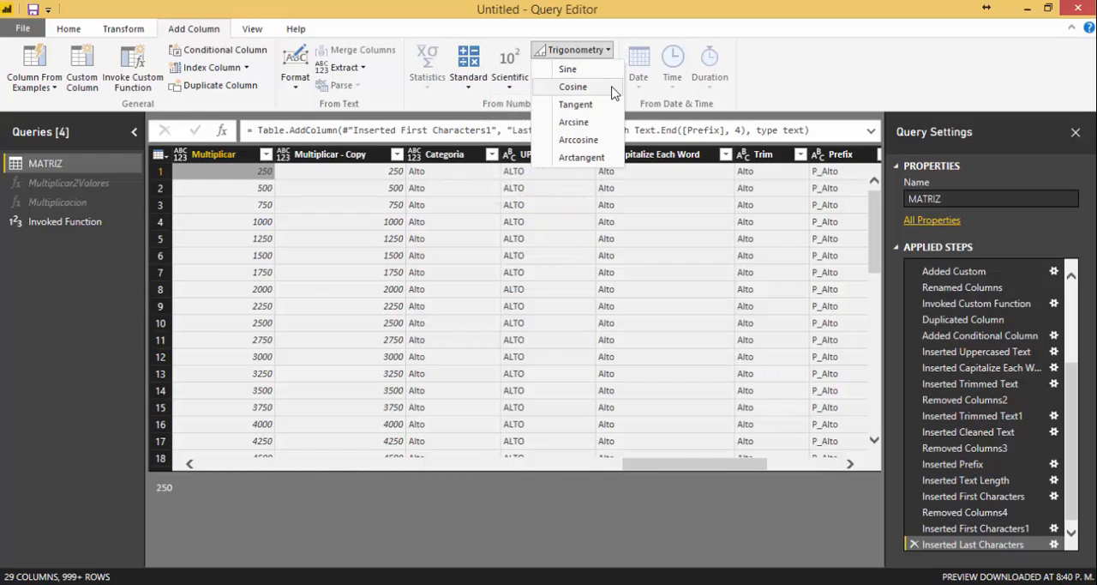
left_click(579, 49)
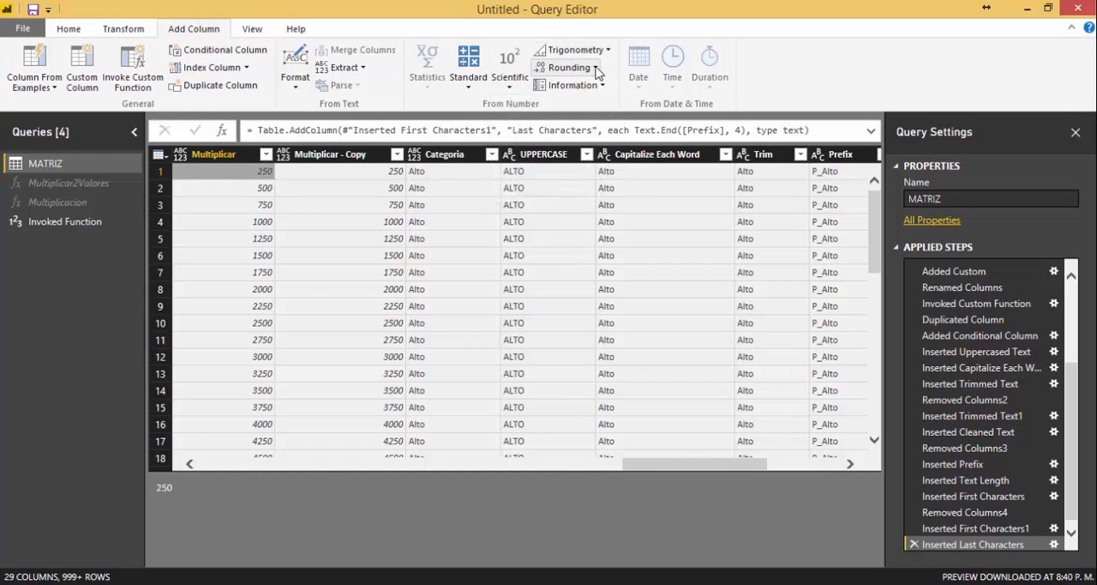
left_click(597, 68)
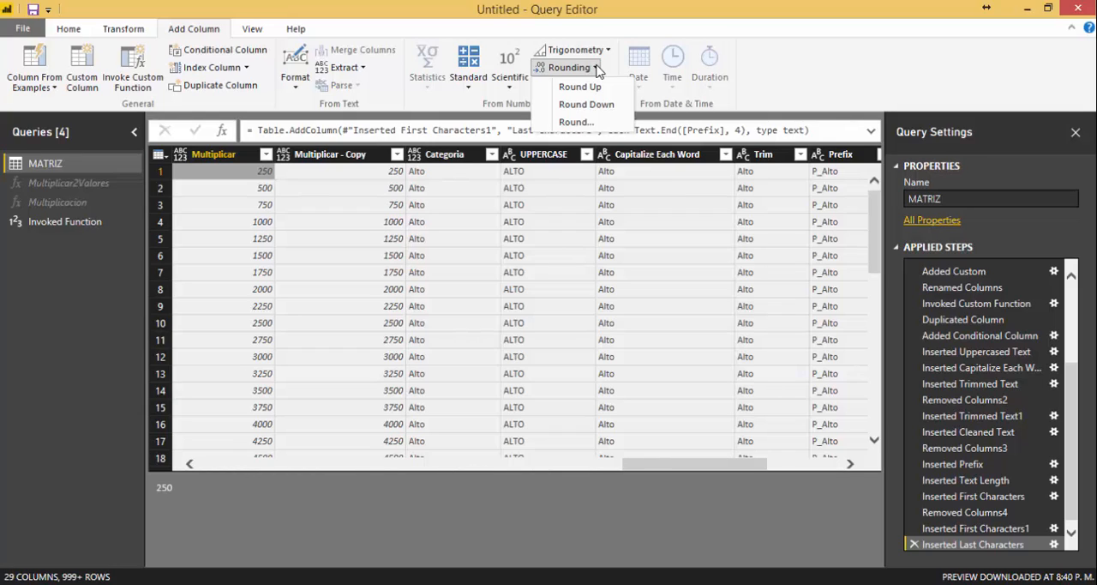
left_click(630, 32)
left_click(601, 90)
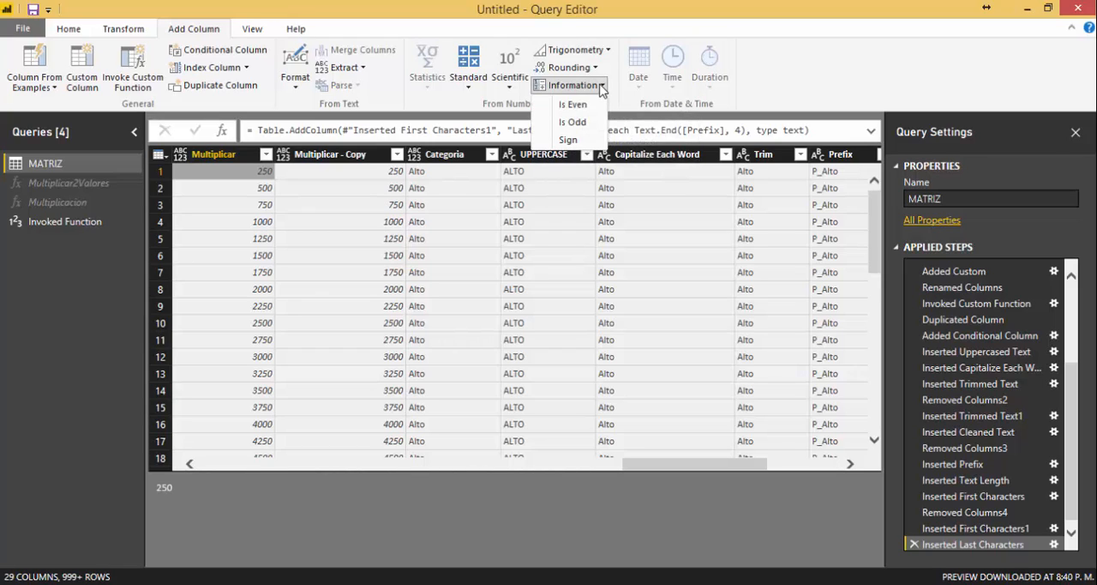
left_click(852, 83)
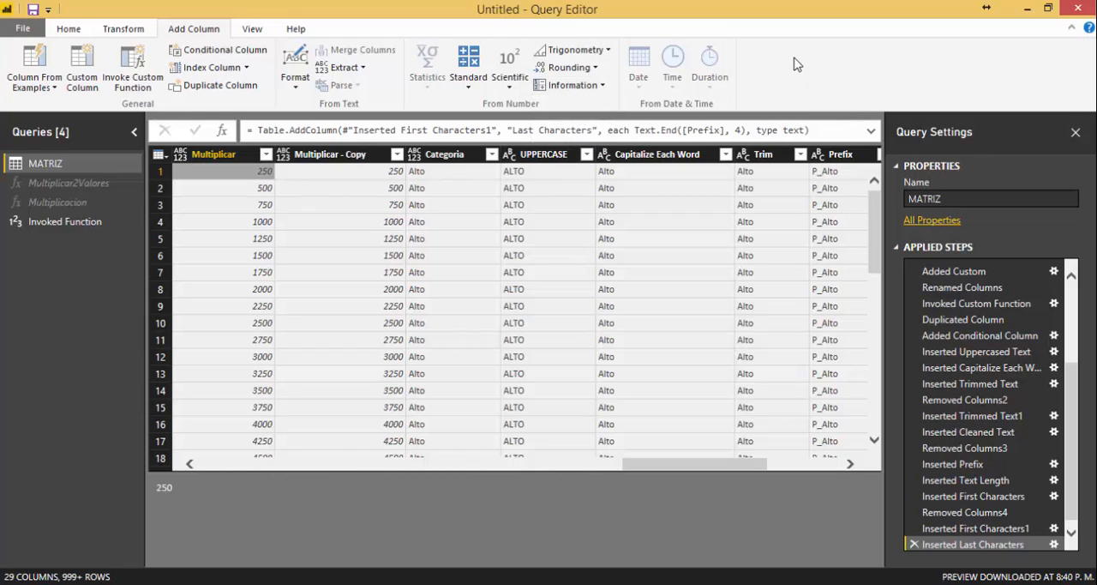
Examine the date and time operations available for the TiempoSala column, along with its text formatting options.
left_click(339, 180)
key("Left")
key("Left")
key("Left")
key("Left")
key("Left")
key("Left")
key("Left")
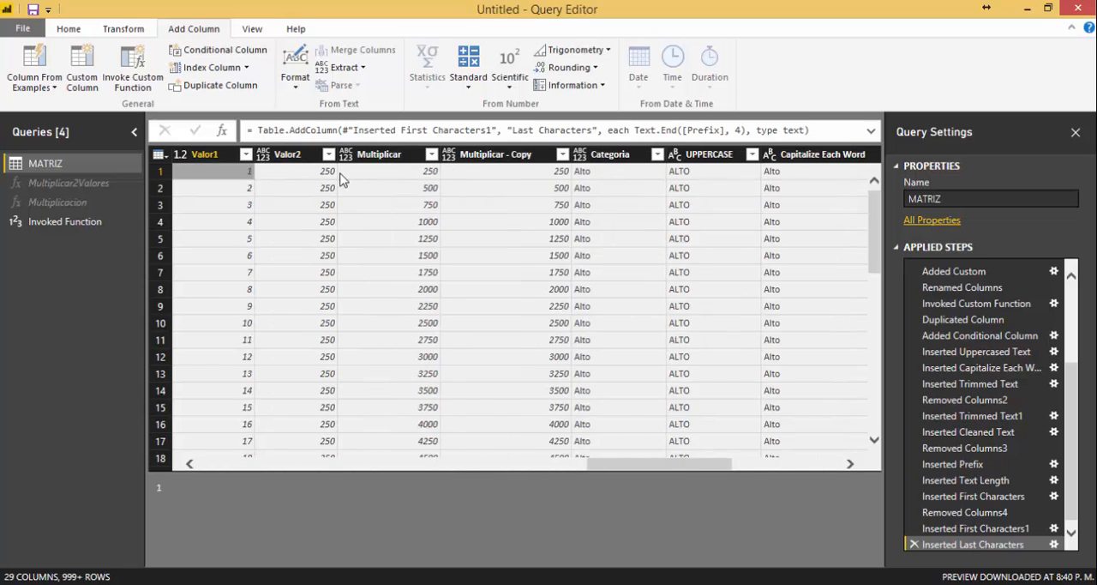
key("Right")
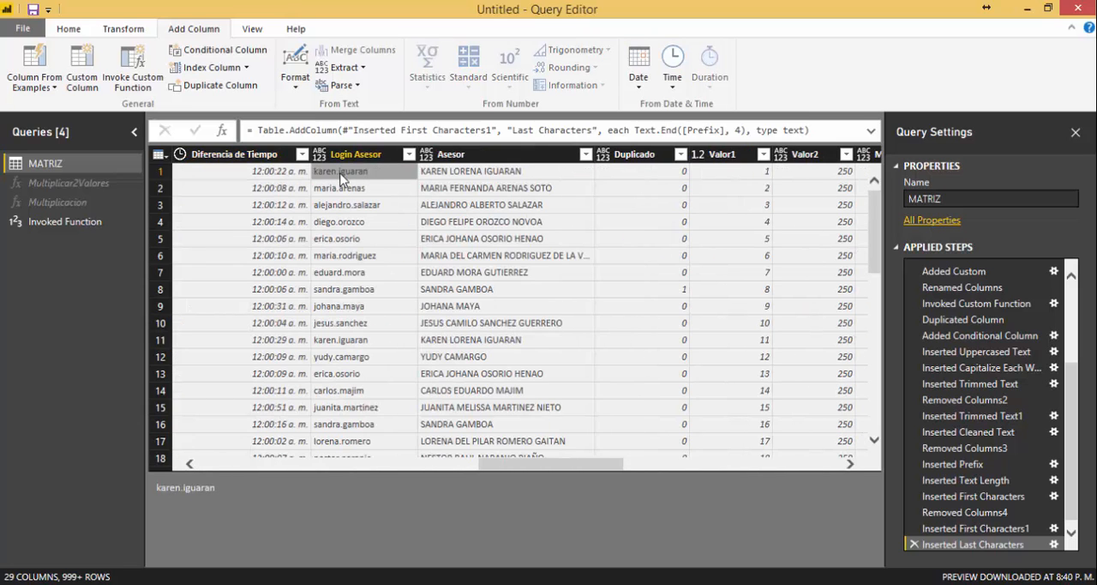
key("Left")
key("Left")
key("Left")
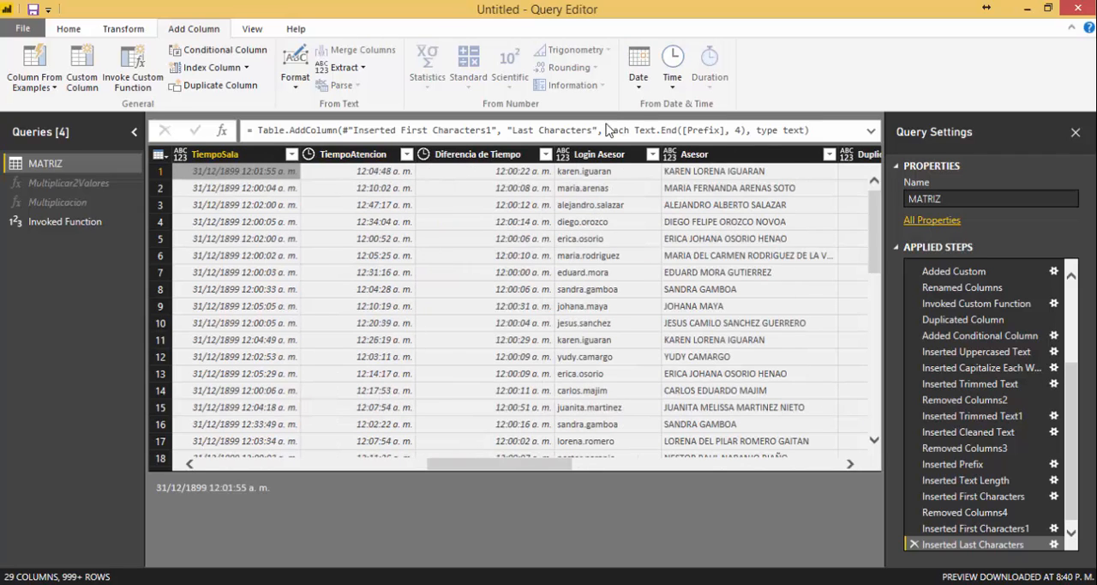
left_click(638, 91)
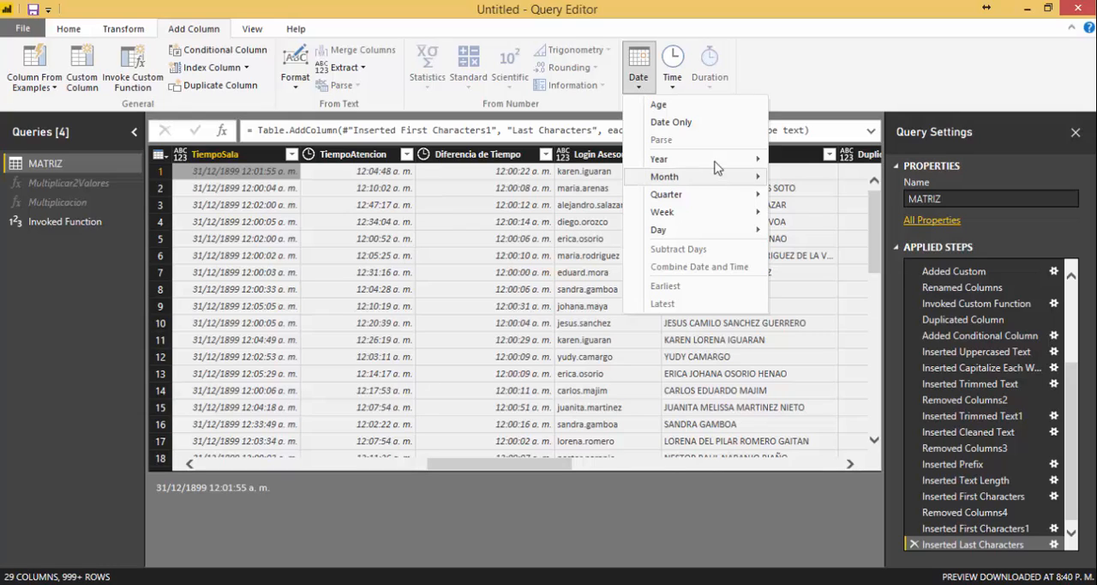
mouse_move(718, 166)
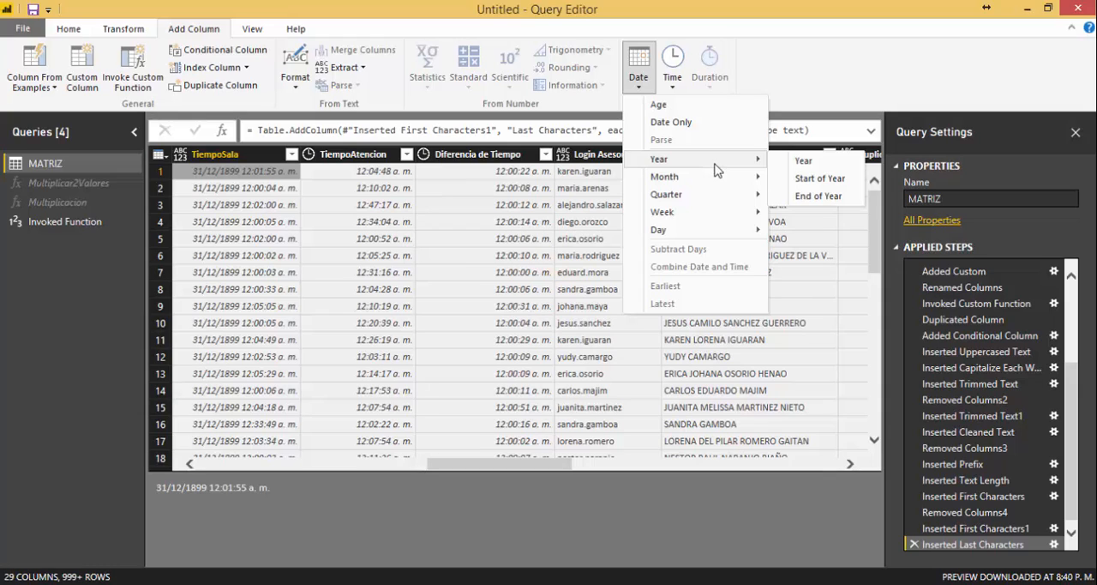
mouse_move(708, 200)
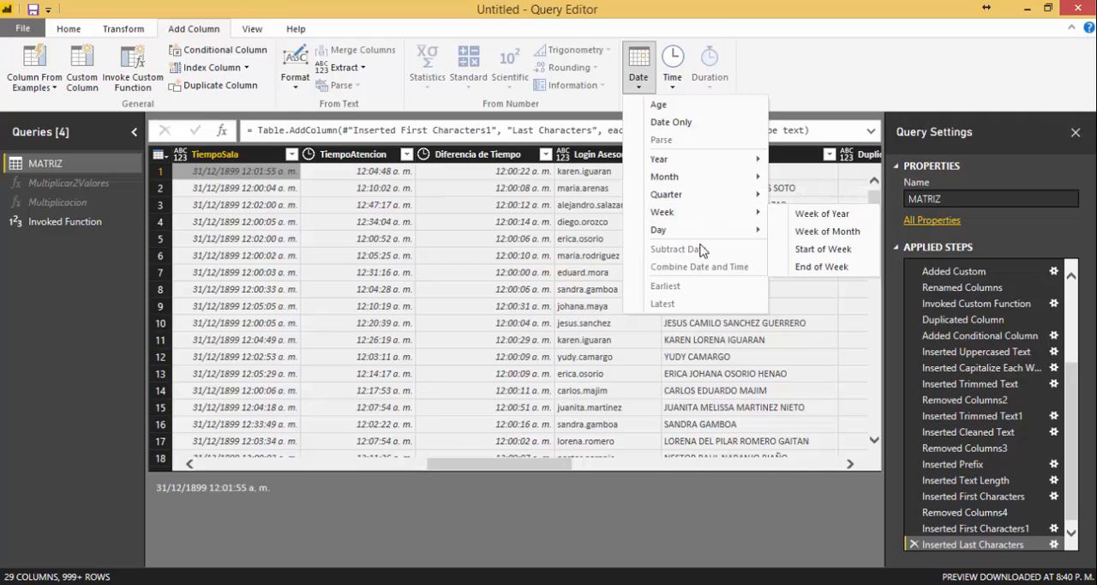
mouse_move(703, 233)
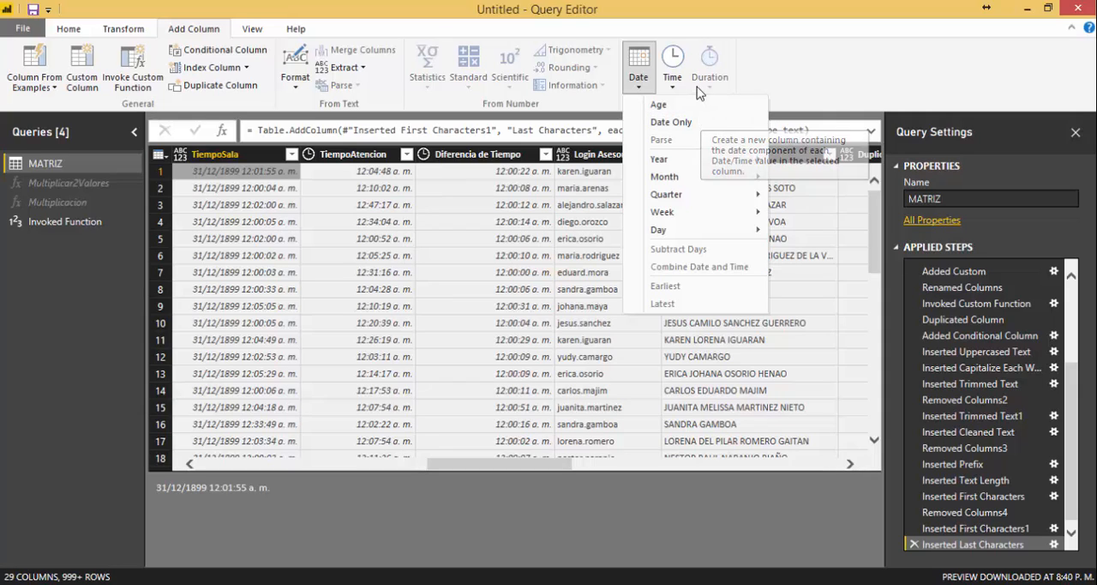
left_click(674, 89)
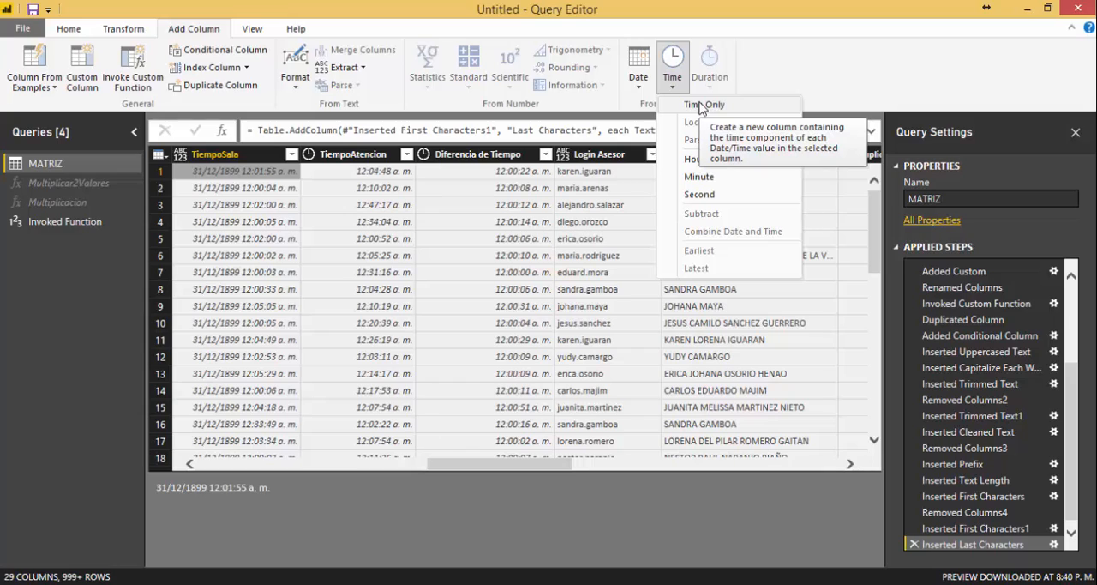
left_click(877, 73)
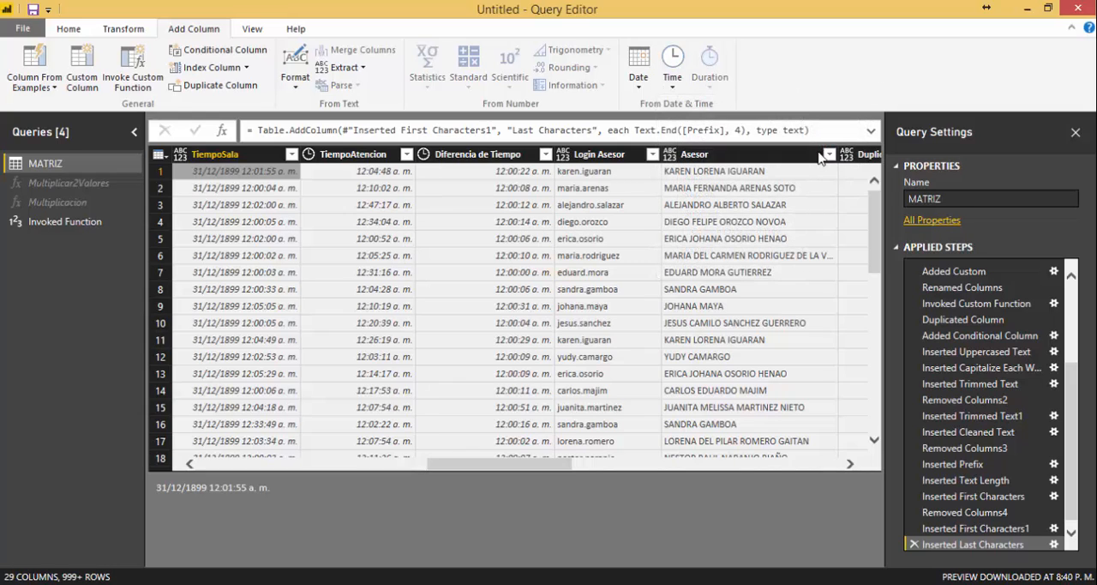
left_click(293, 87)
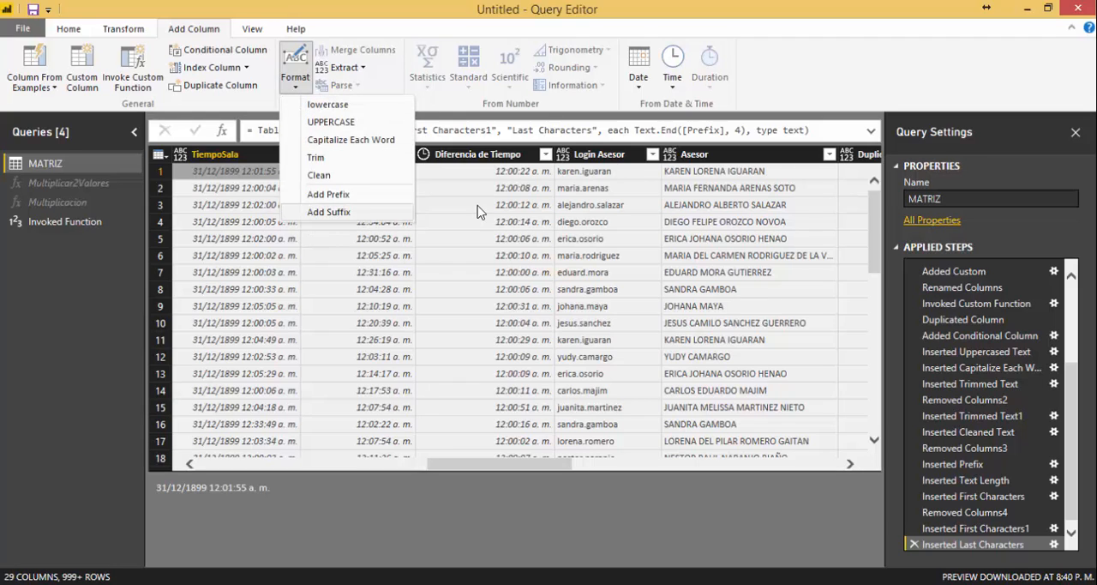
left_click(777, 63)
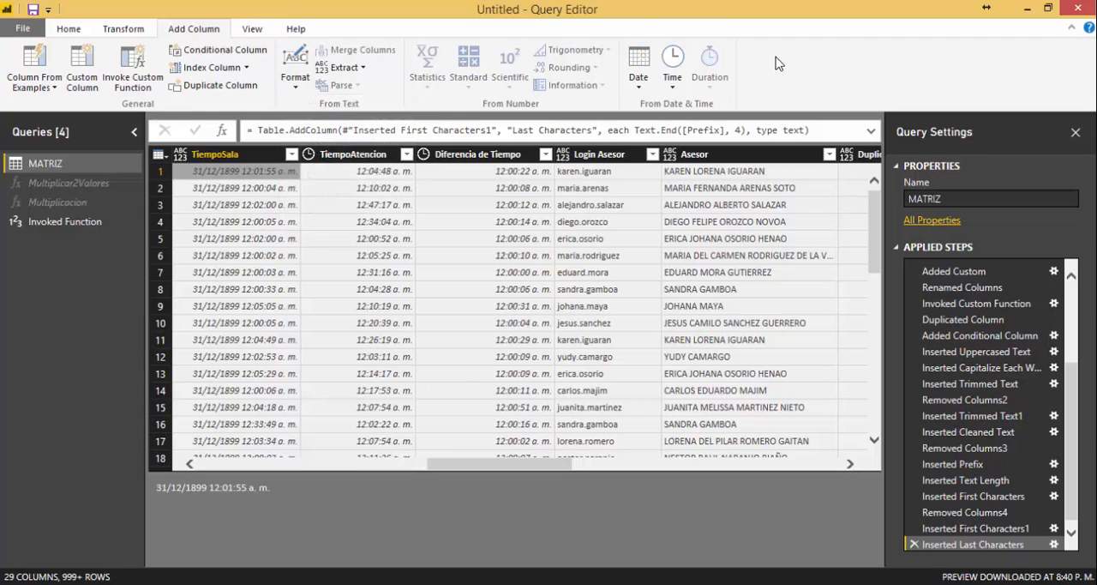